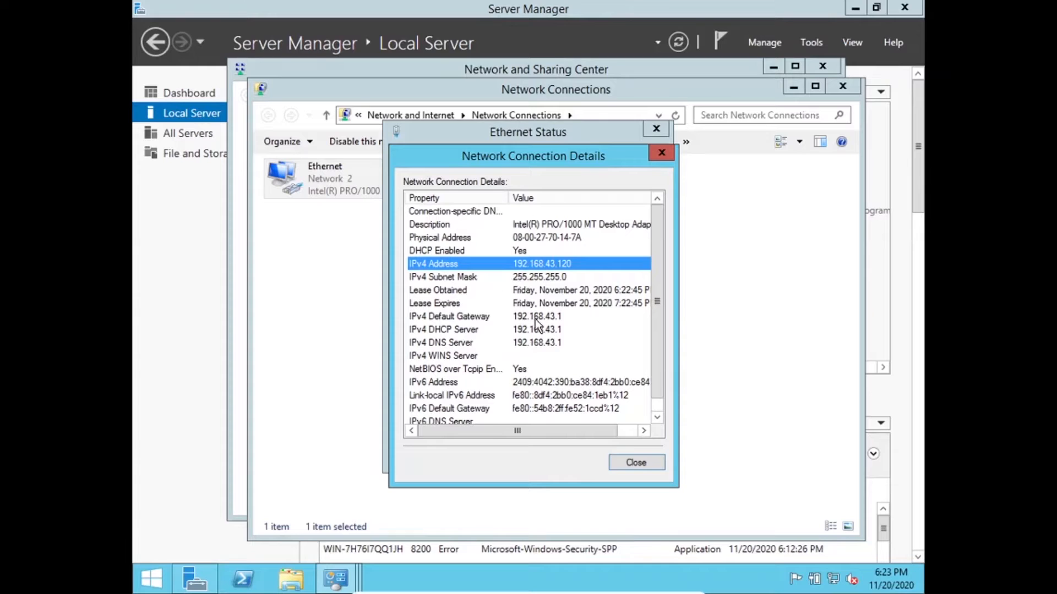
# - Check the IPv4 default gateway in the Ethernet connection details, closing all the network windows when done
pyautogui.click(544, 317)
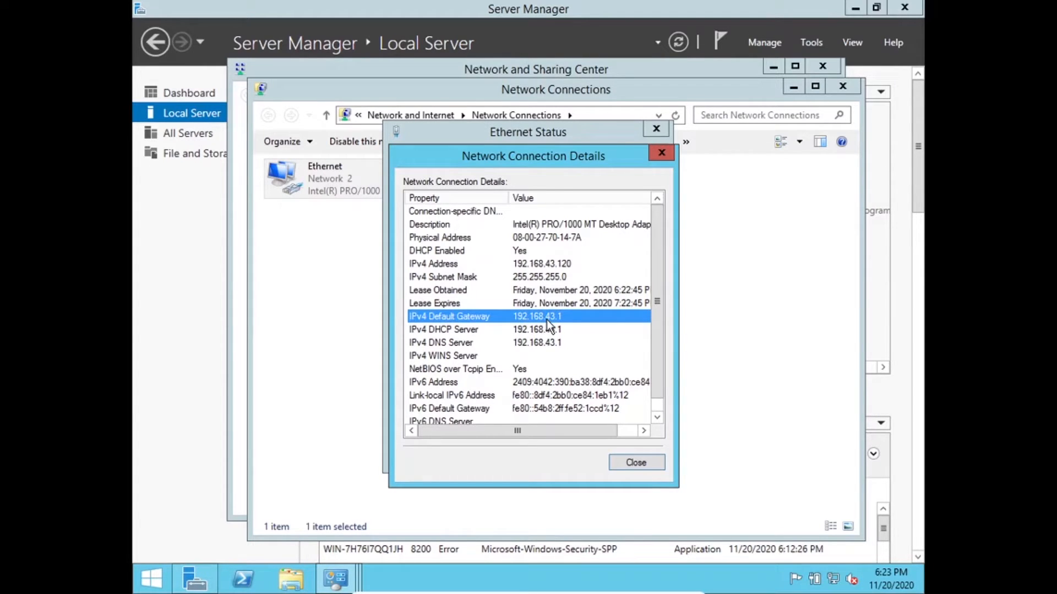
pyautogui.click(662, 154)
pyautogui.click(657, 130)
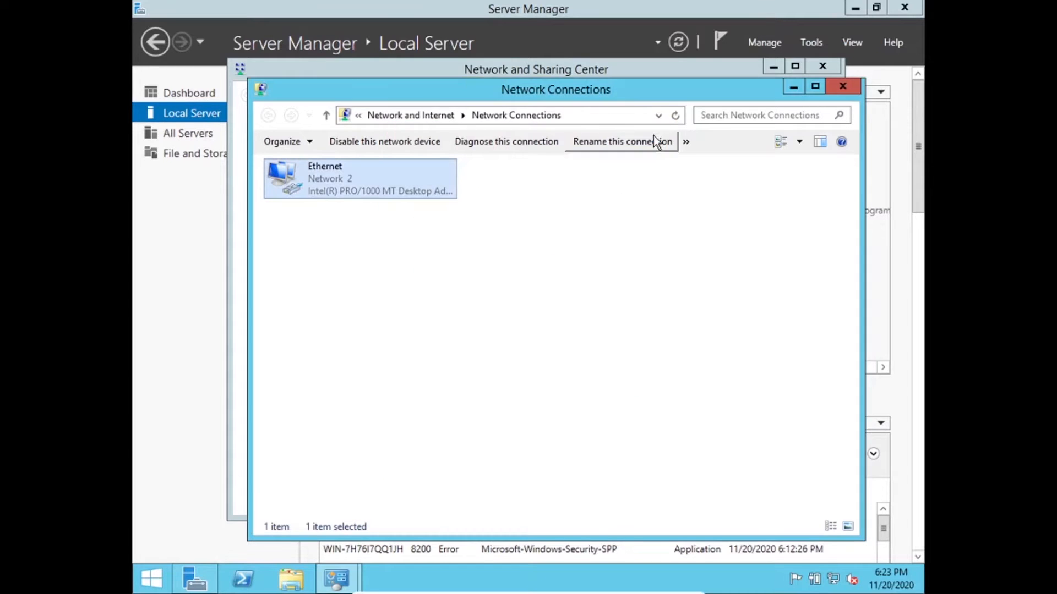
pyautogui.click(855, 87)
pyautogui.click(830, 71)
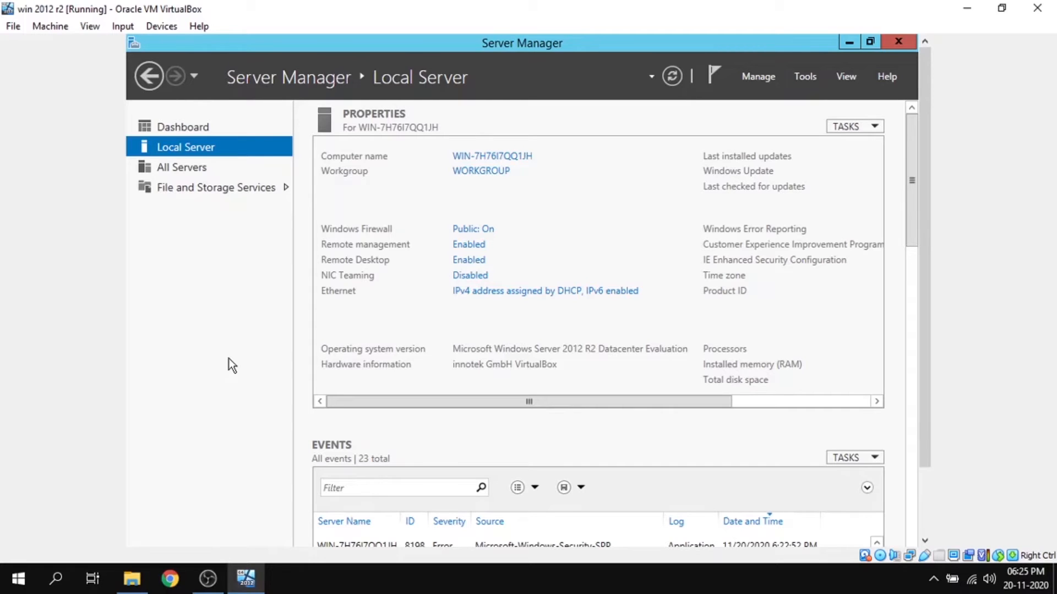
# - Start adding roles and features from the dashboard, using a role-based or feature-based installation on the local server from the server pool
pyautogui.click(214, 132)
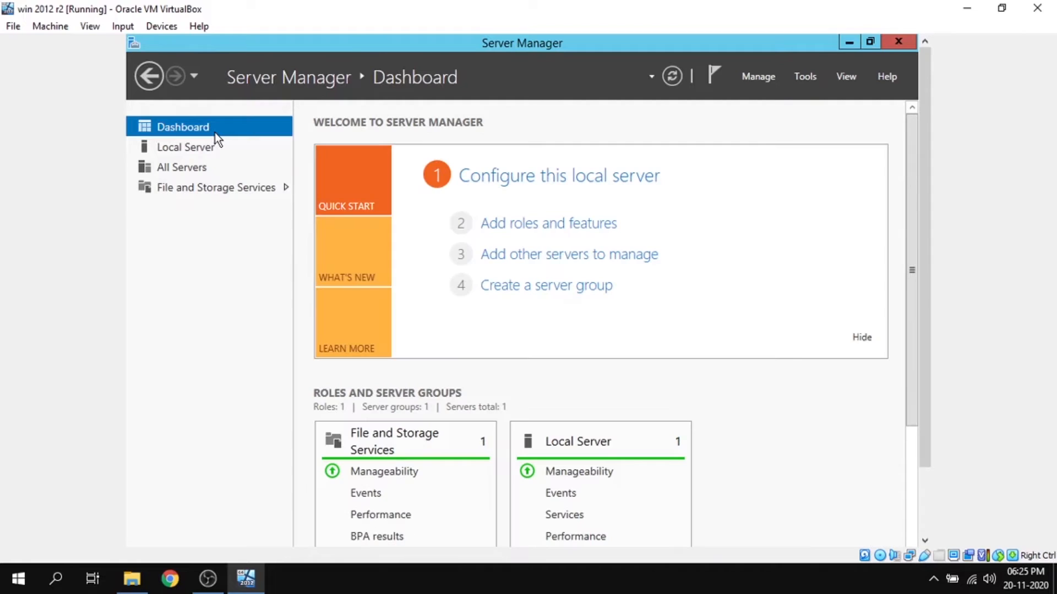
pyautogui.click(524, 229)
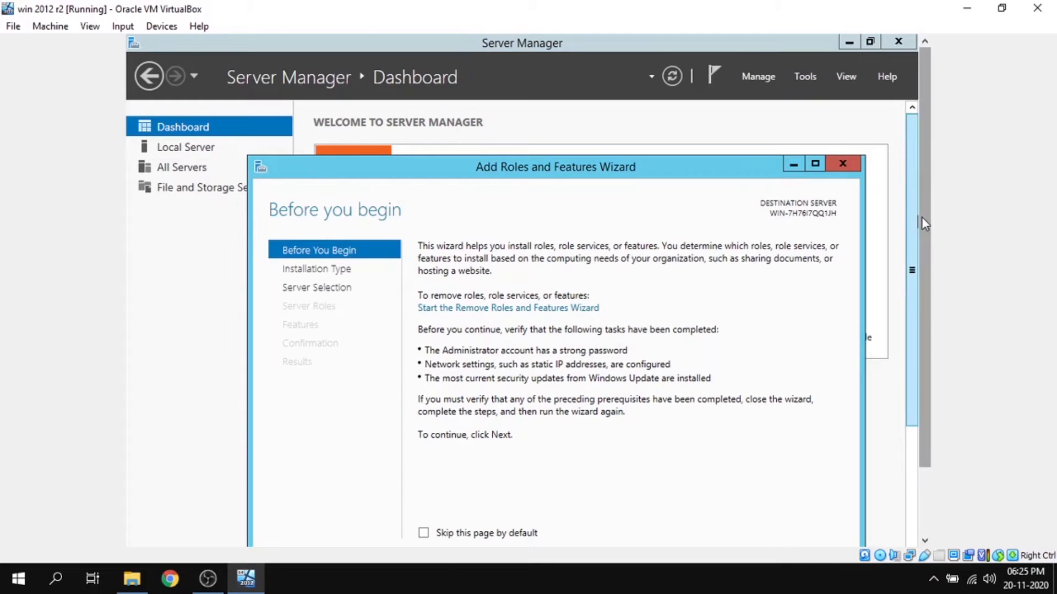
pyautogui.moveTo(922, 217); pyautogui.dragTo(923, 278)
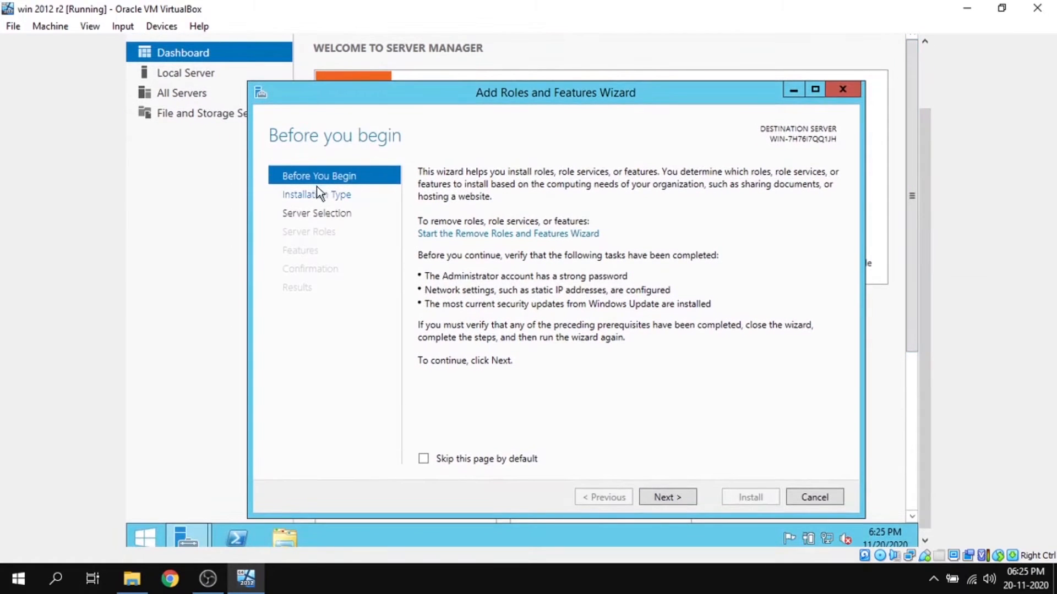
pyautogui.click(666, 493)
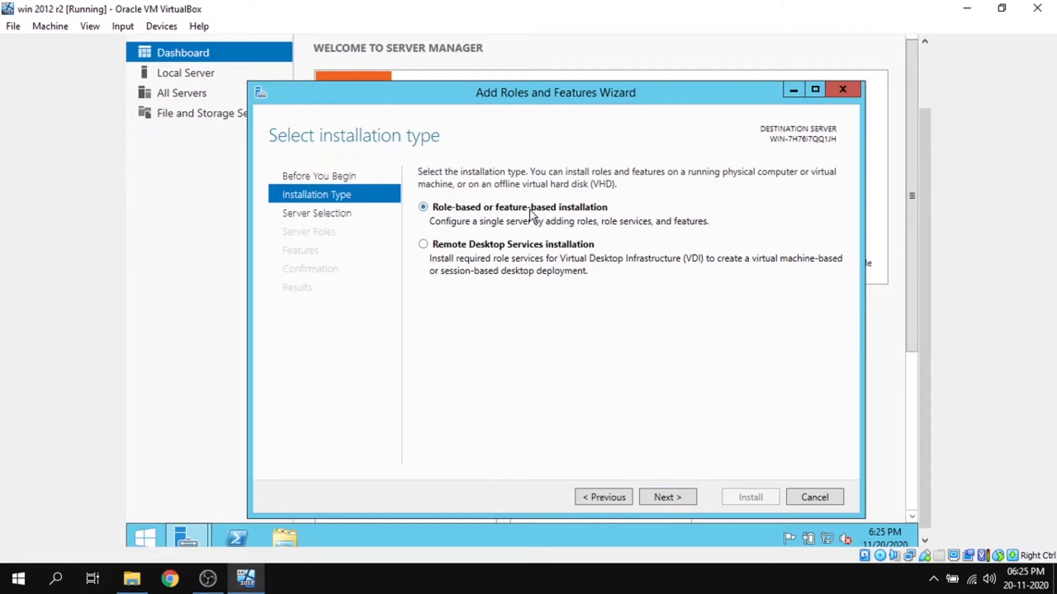
pyautogui.click(672, 498)
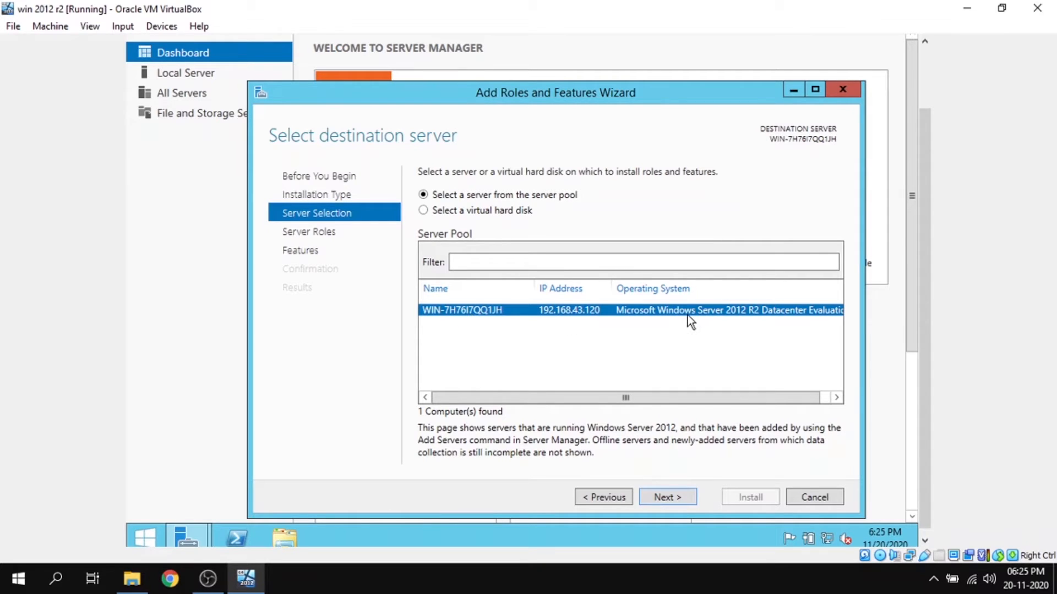
pyautogui.click(671, 499)
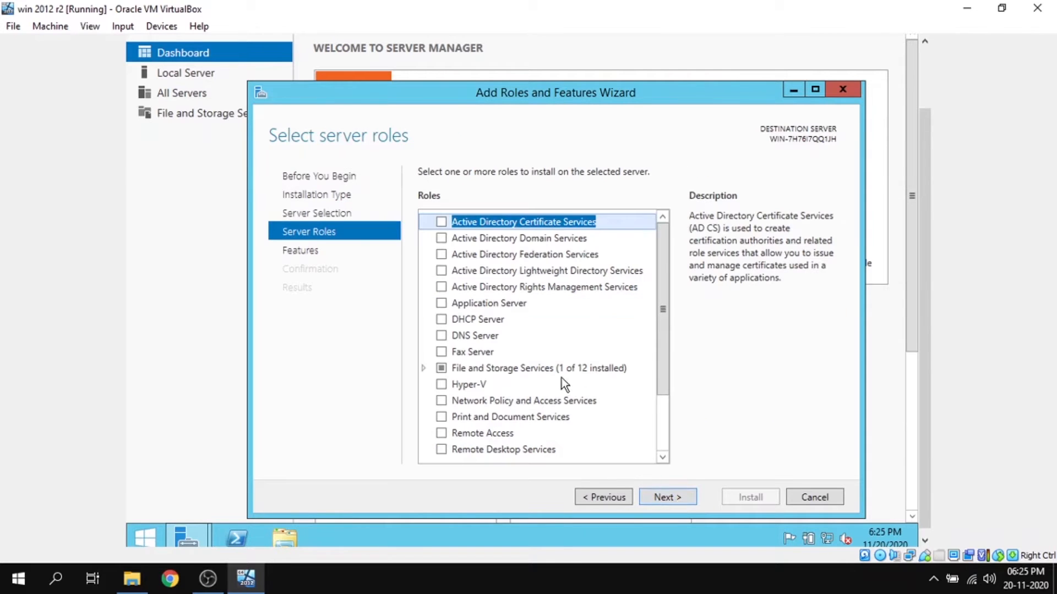
# - Select the Remote Desktop Services role, keep the default features, and proceed to its role services
pyautogui.moveTo(663, 302); pyautogui.dragTo(668, 382)
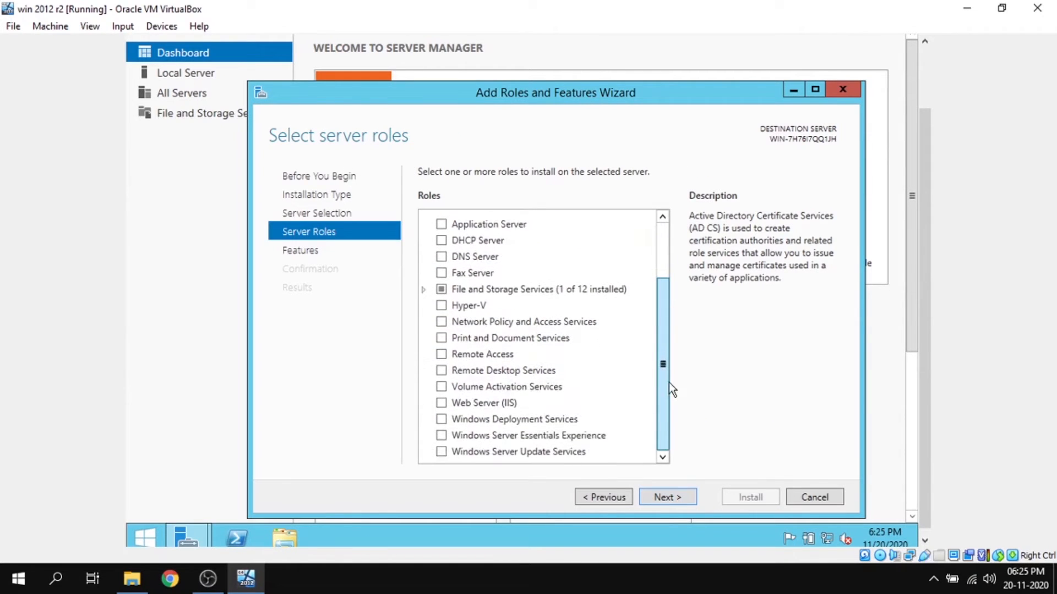
pyautogui.click(441, 371)
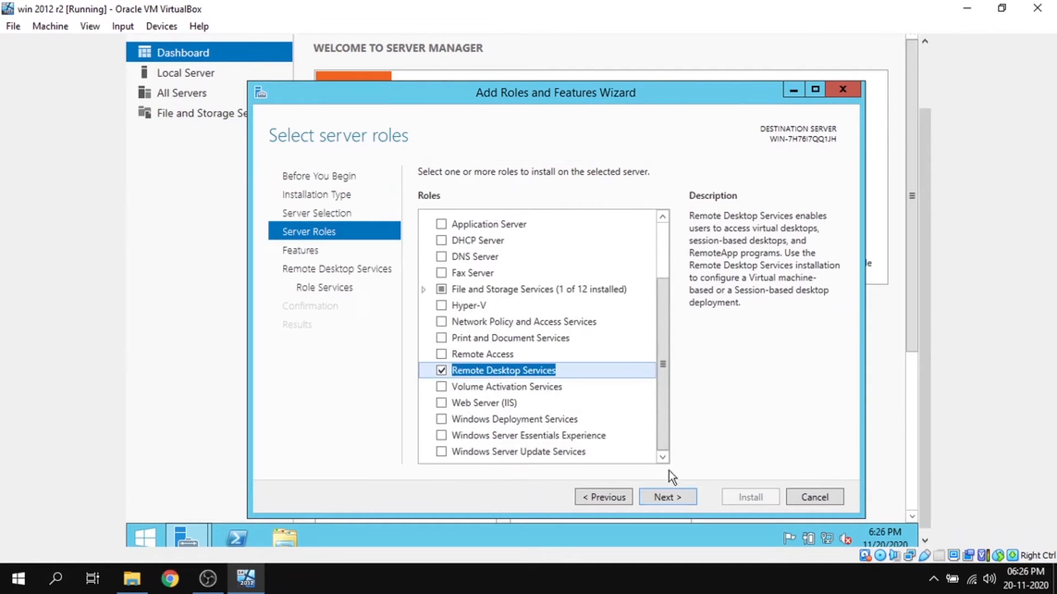
pyautogui.click(680, 497)
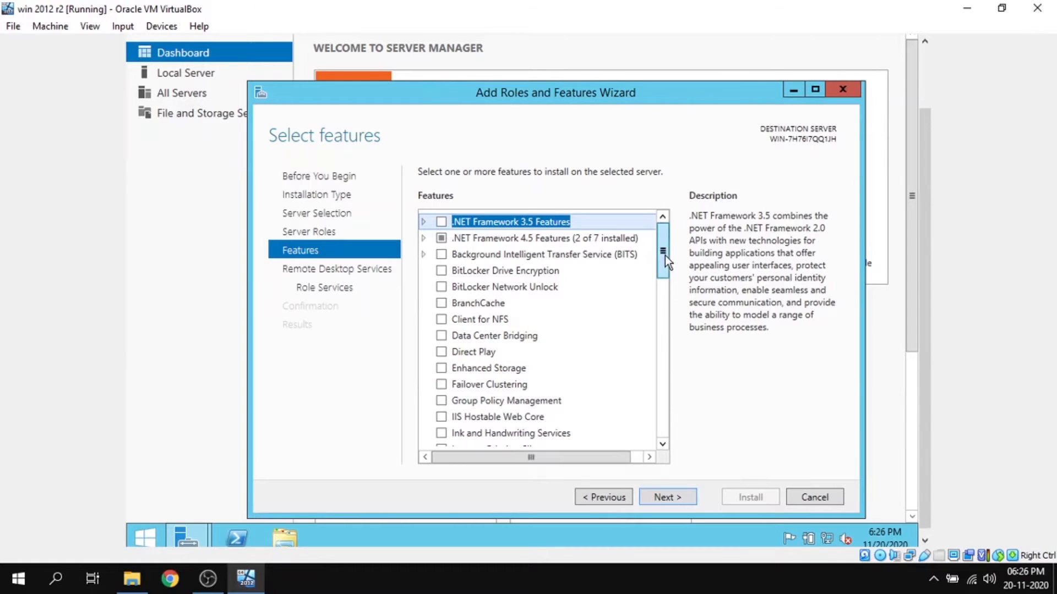
pyautogui.moveTo(665, 256); pyautogui.dragTo(668, 456)
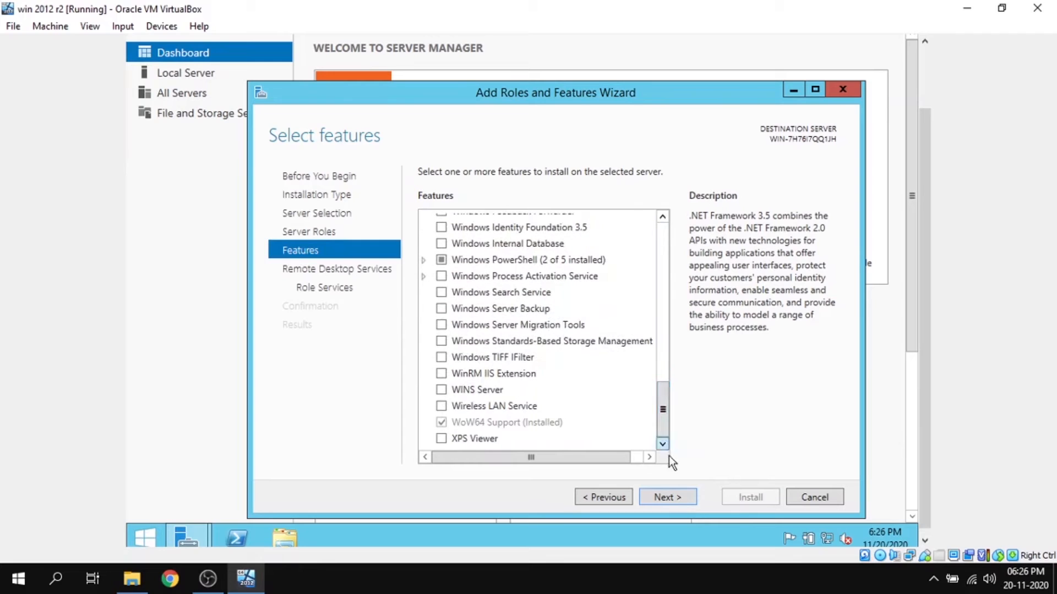
pyautogui.click(668, 501)
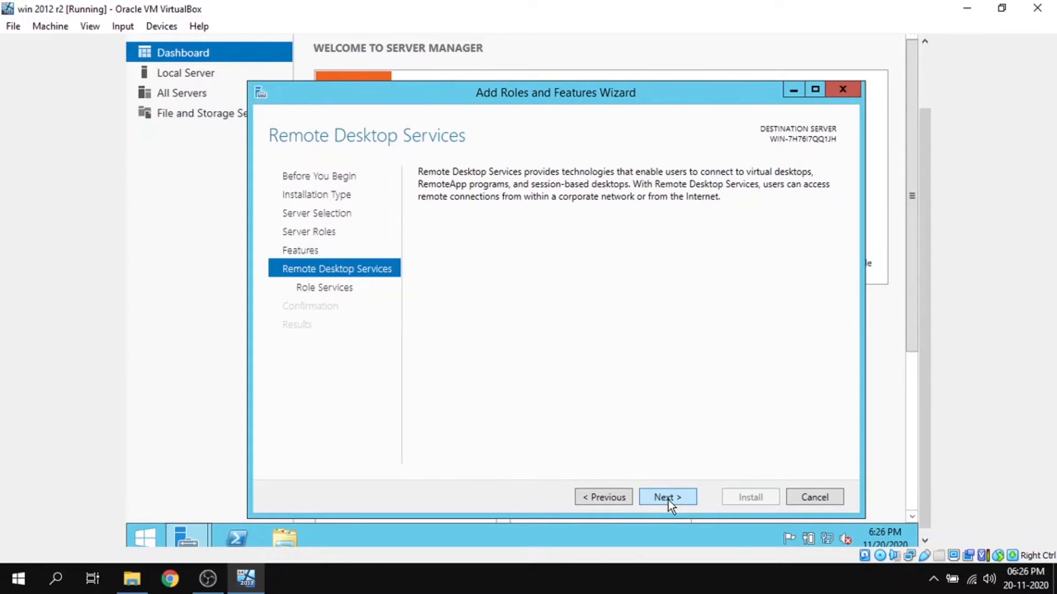
pyautogui.click(668, 500)
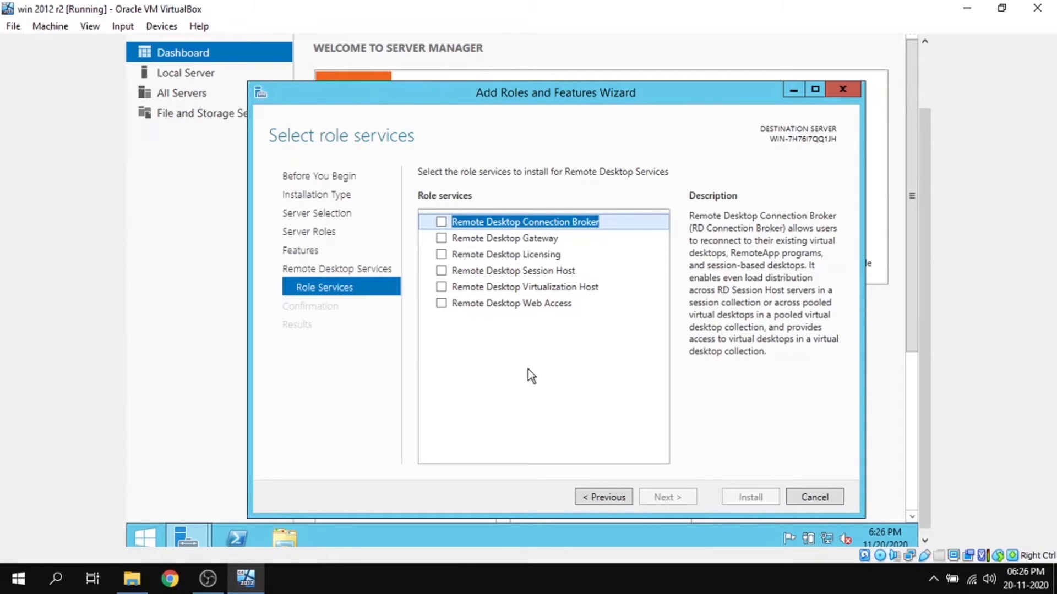
# - Select the Remote Desktop Licensing, Remote Desktop Session Host and Remote Desktop Web Access role services, including their required features
pyautogui.click(441, 254)
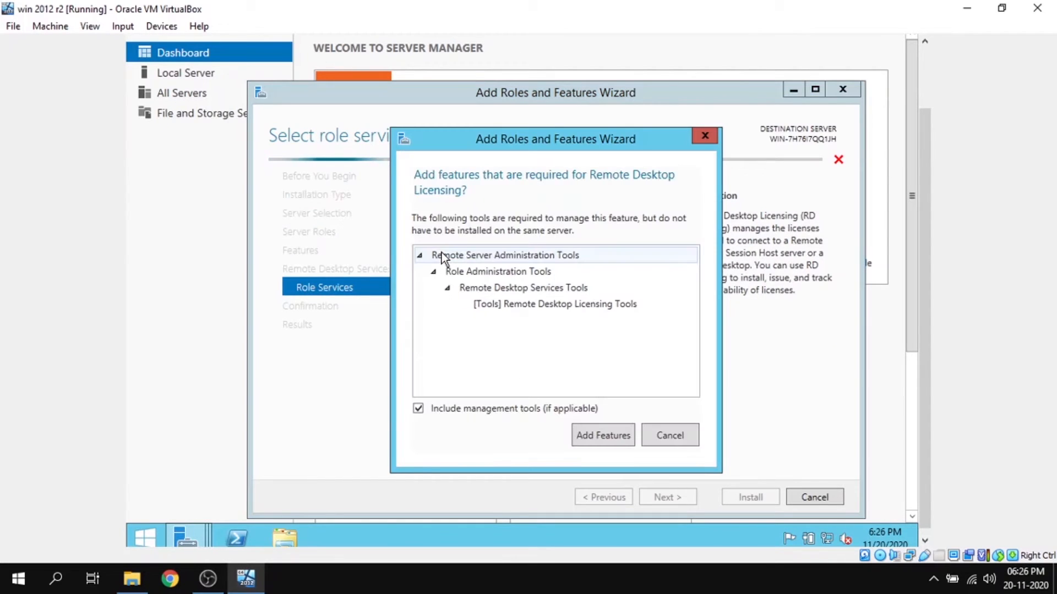
pyautogui.click(592, 436)
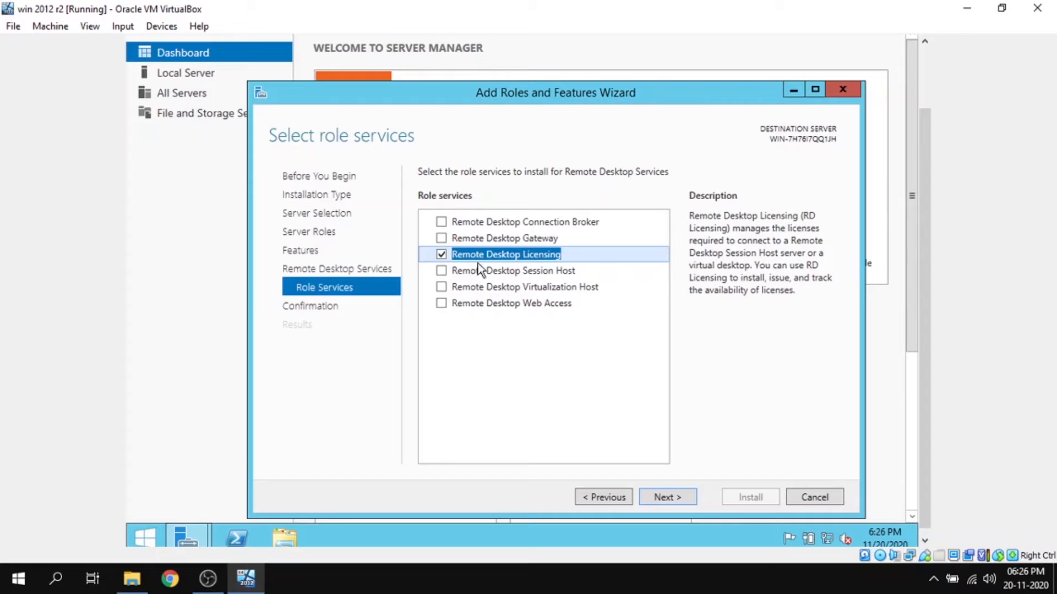
pyautogui.click(441, 271)
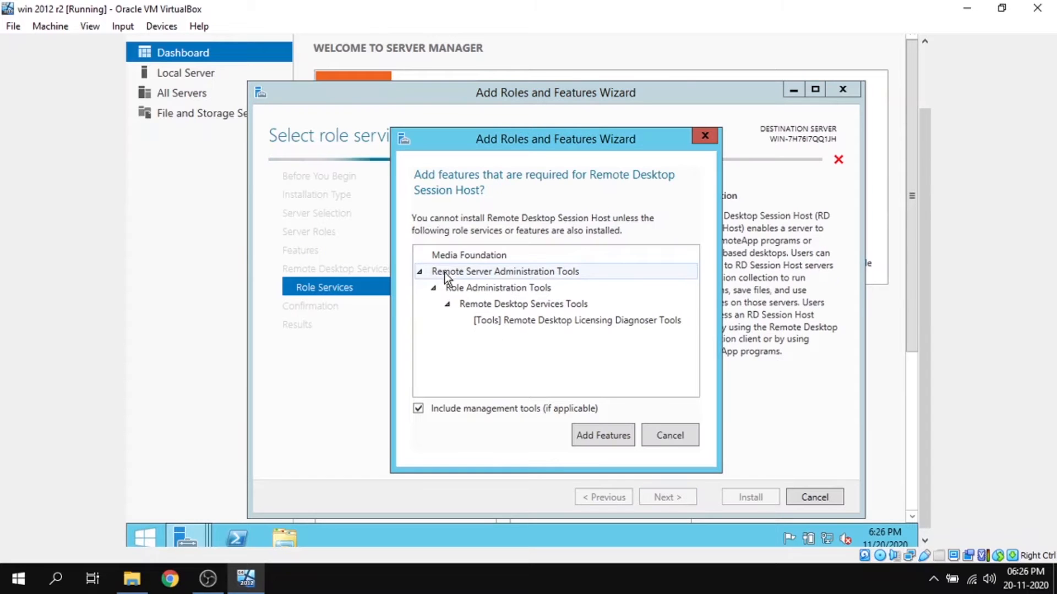
pyautogui.click(592, 435)
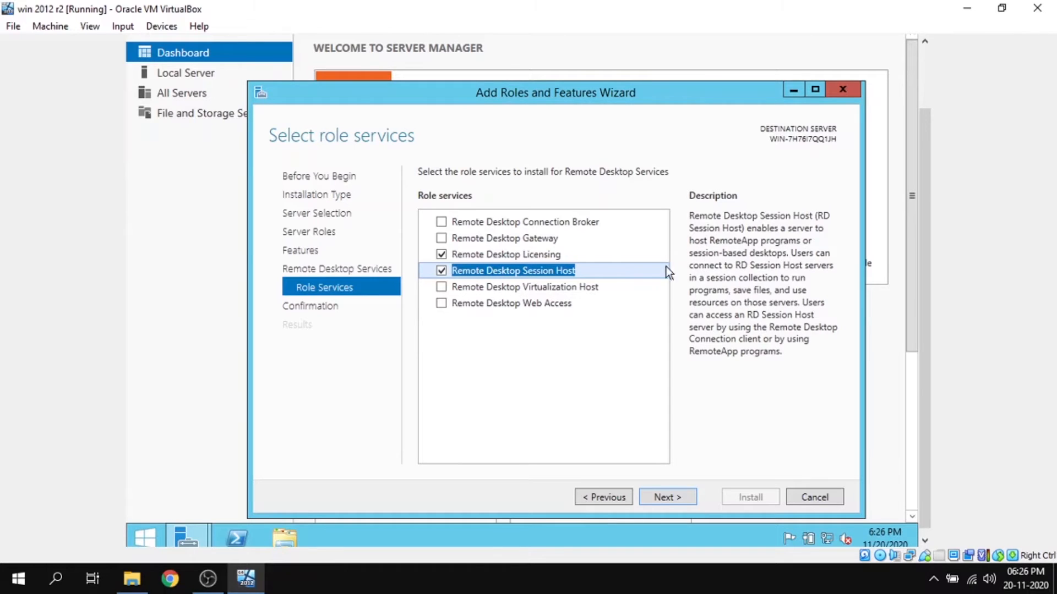
pyautogui.click(438, 304)
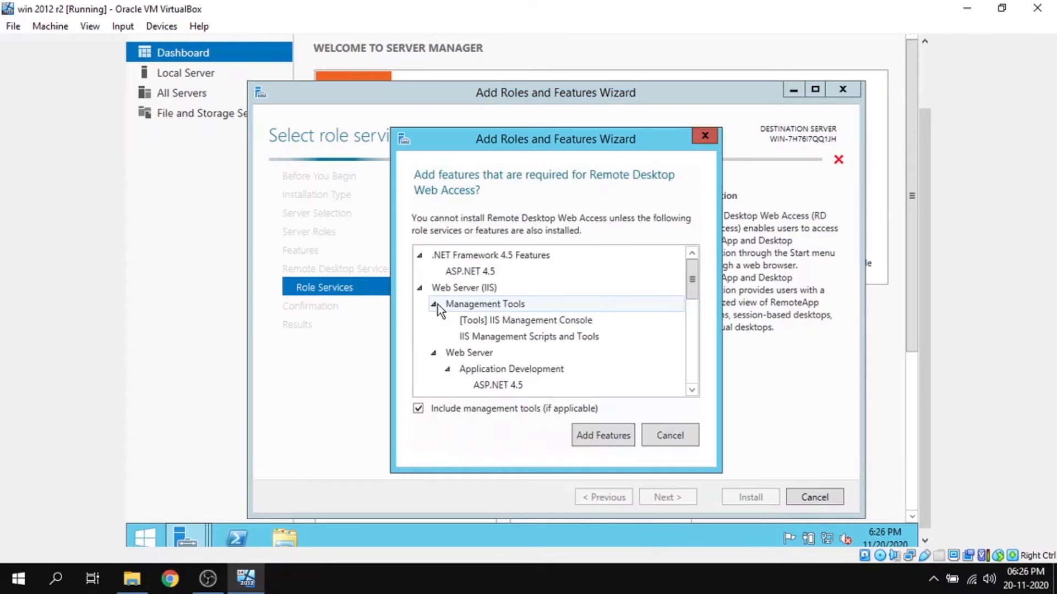
pyautogui.click(612, 440)
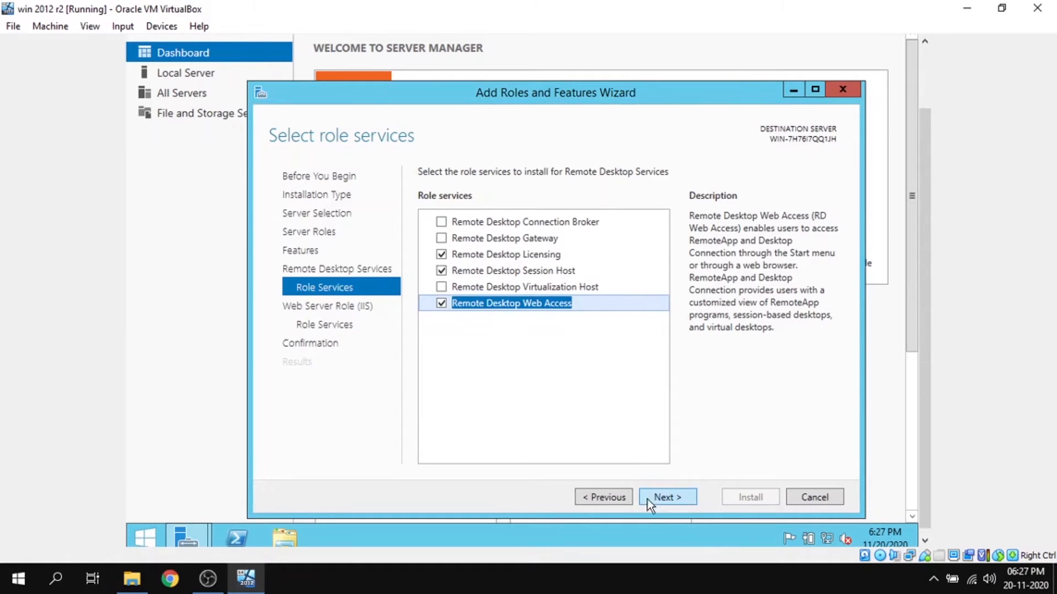
# - Accept the default Web Server (IIS) role services, install the selected roles, and close the wizard after installation
pyautogui.click(662, 497)
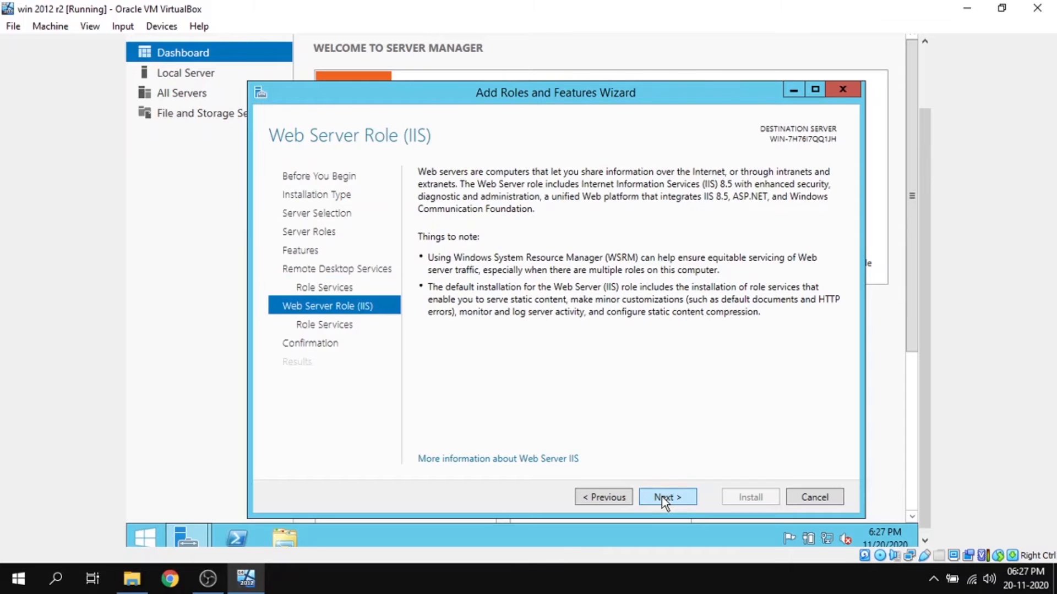
pyautogui.click(662, 497)
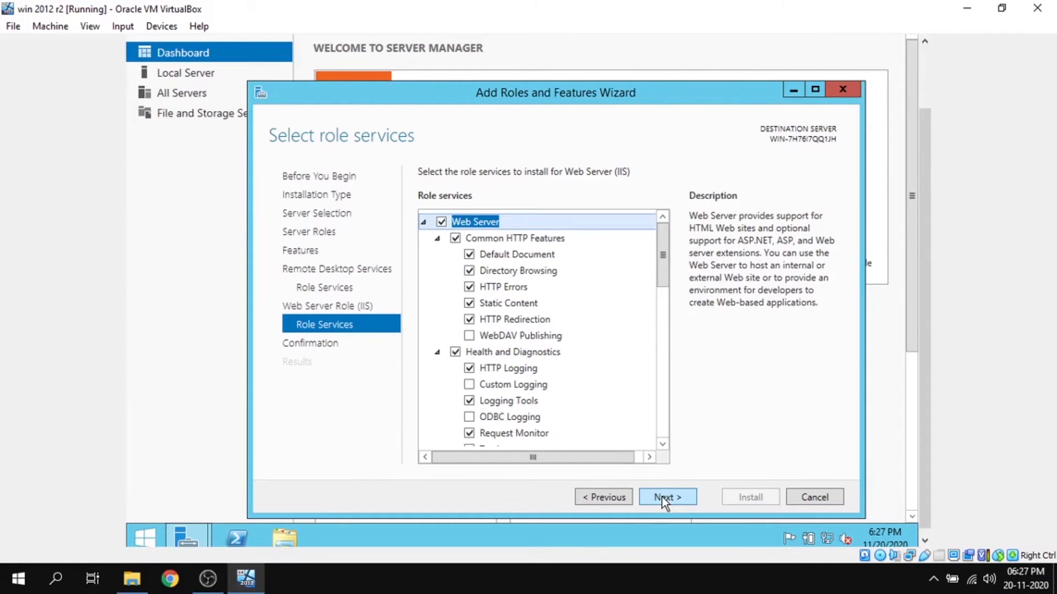
pyautogui.click(661, 496)
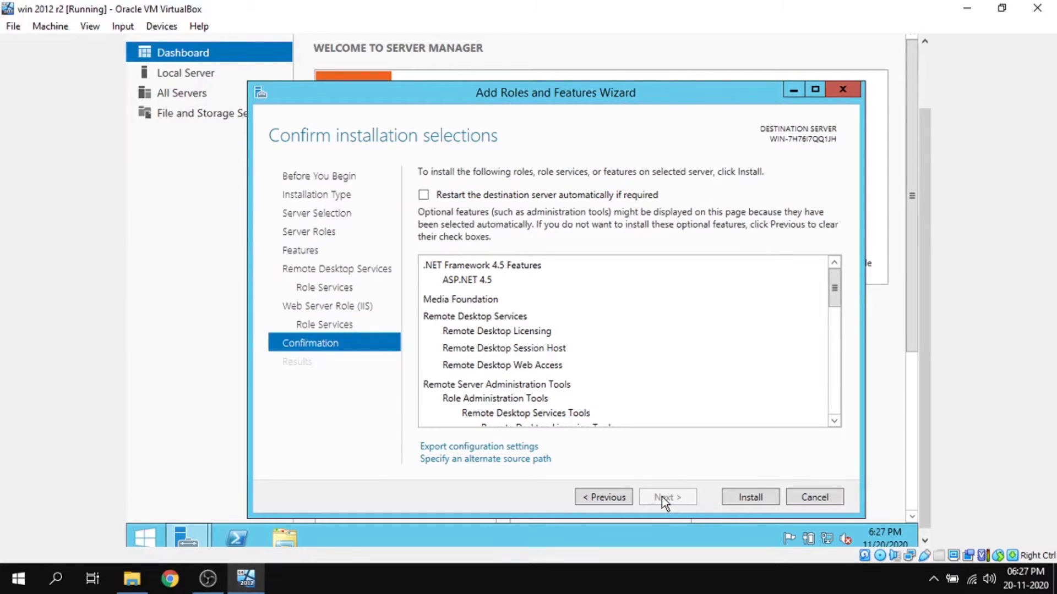
pyautogui.click(752, 497)
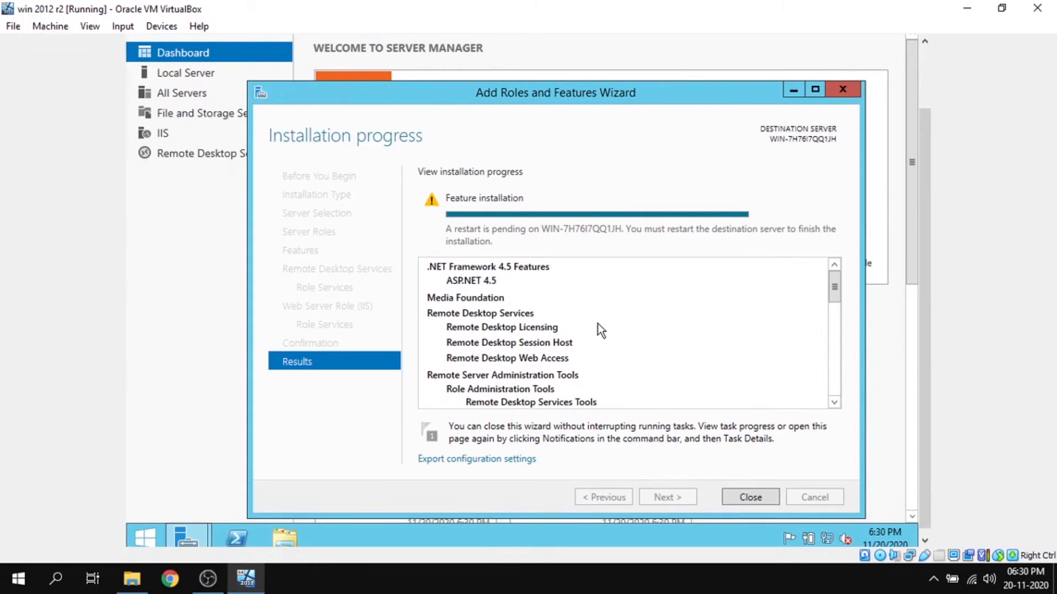
pyautogui.click(749, 494)
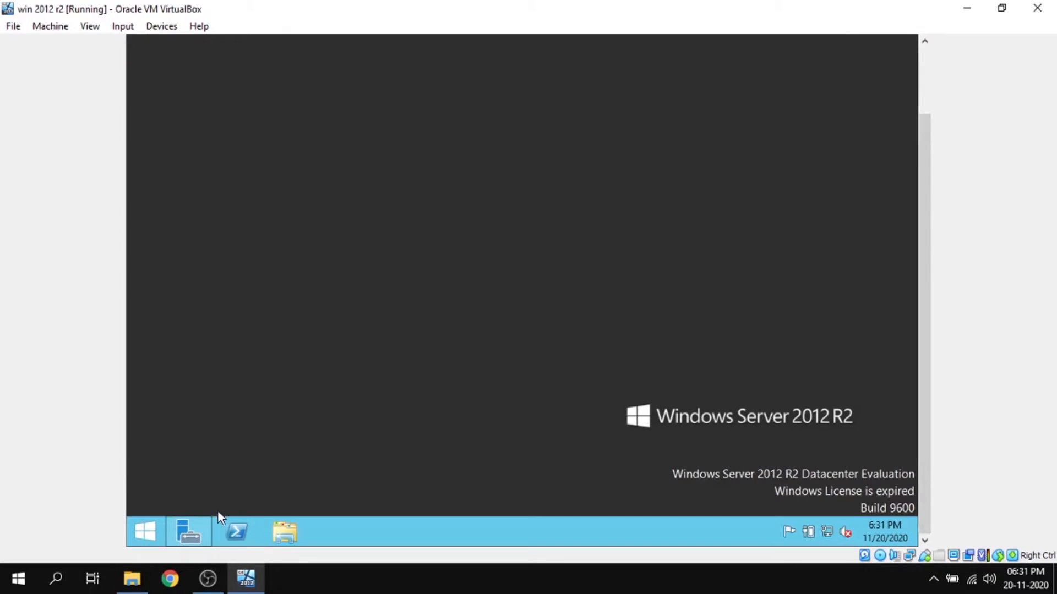
# - Restart the server from the Start screen with Other (Unplanned) as the reason
pyautogui.click(146, 534)
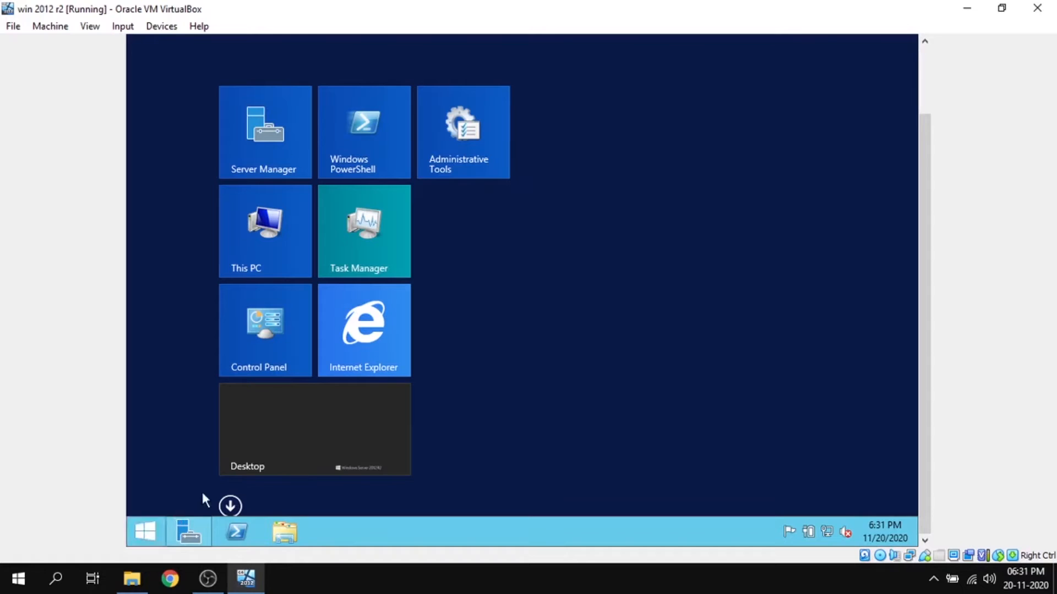
pyautogui.moveTo(924, 319); pyautogui.dragTo(923, 256)
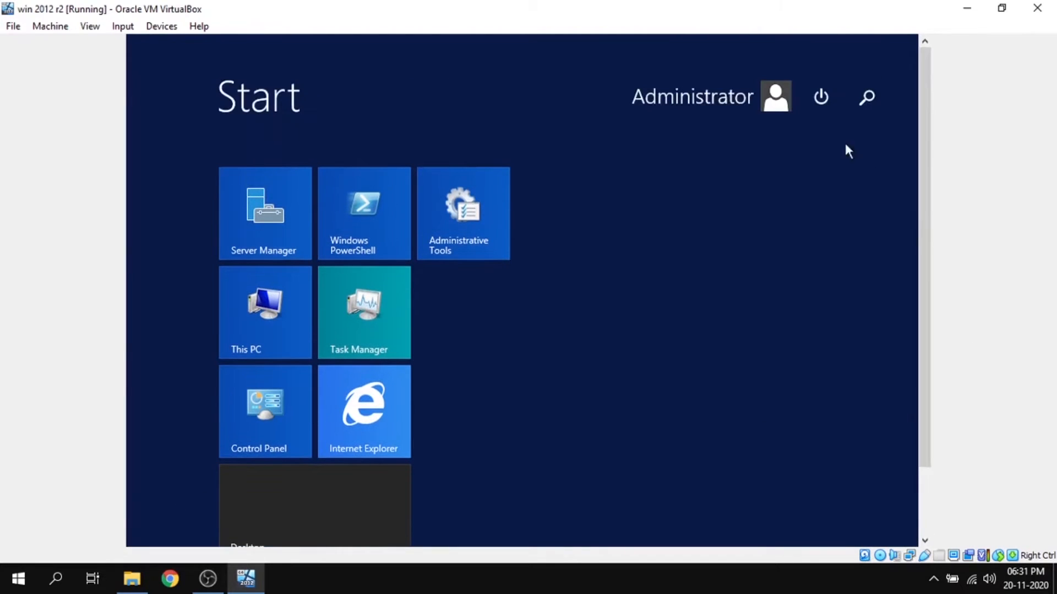
pyautogui.click(820, 98)
pyautogui.click(807, 172)
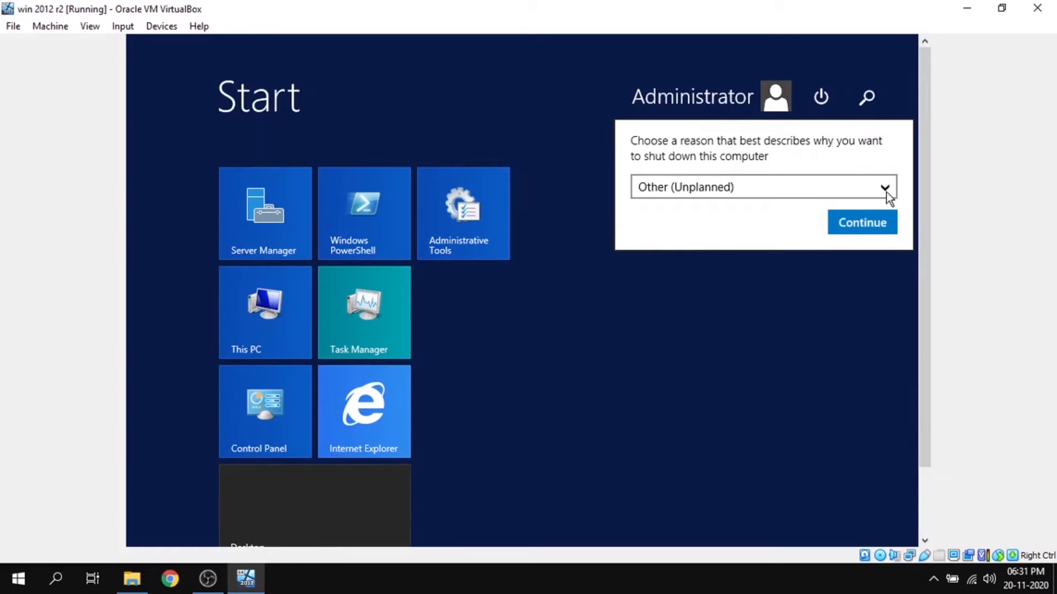
pyautogui.click(876, 226)
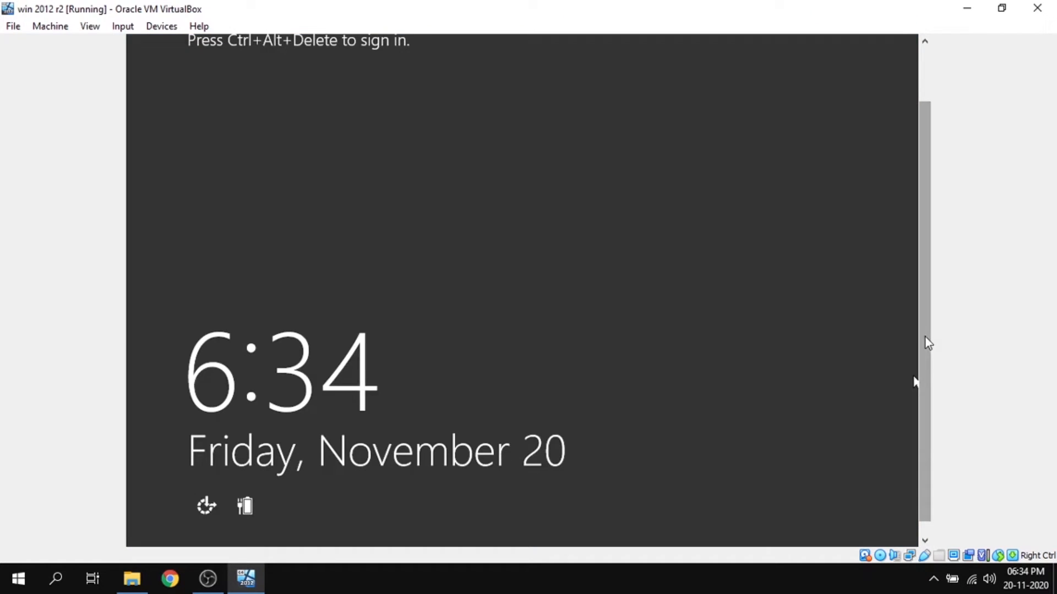
# - Send Ctrl-Alt-Del to the virtual machine to bring up the server's sign-in form
pyautogui.moveTo(926, 341); pyautogui.dragTo(939, 283)
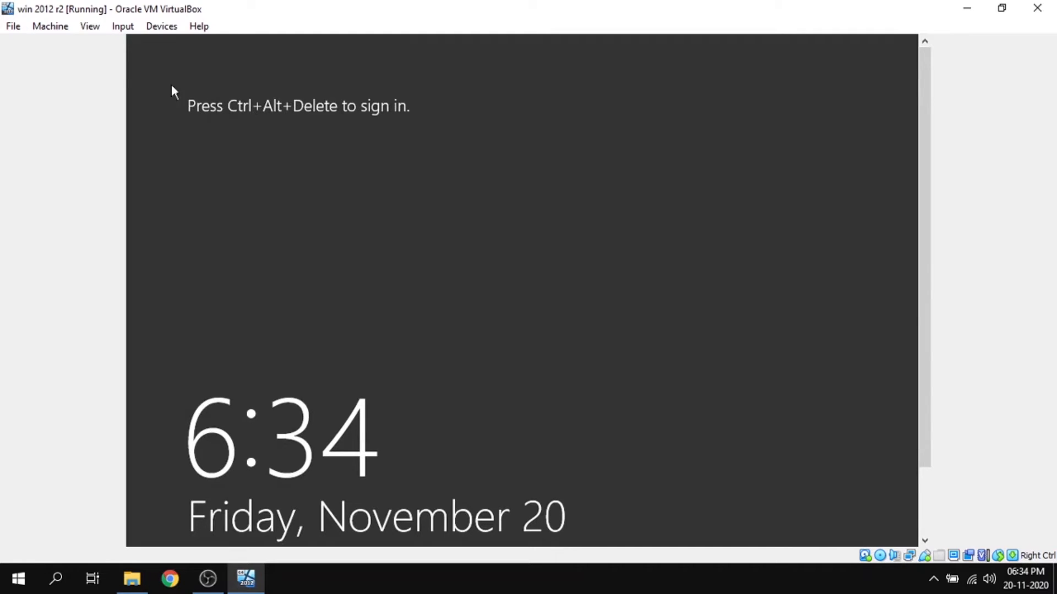
pyautogui.click(123, 26)
pyautogui.moveTo(159, 46)
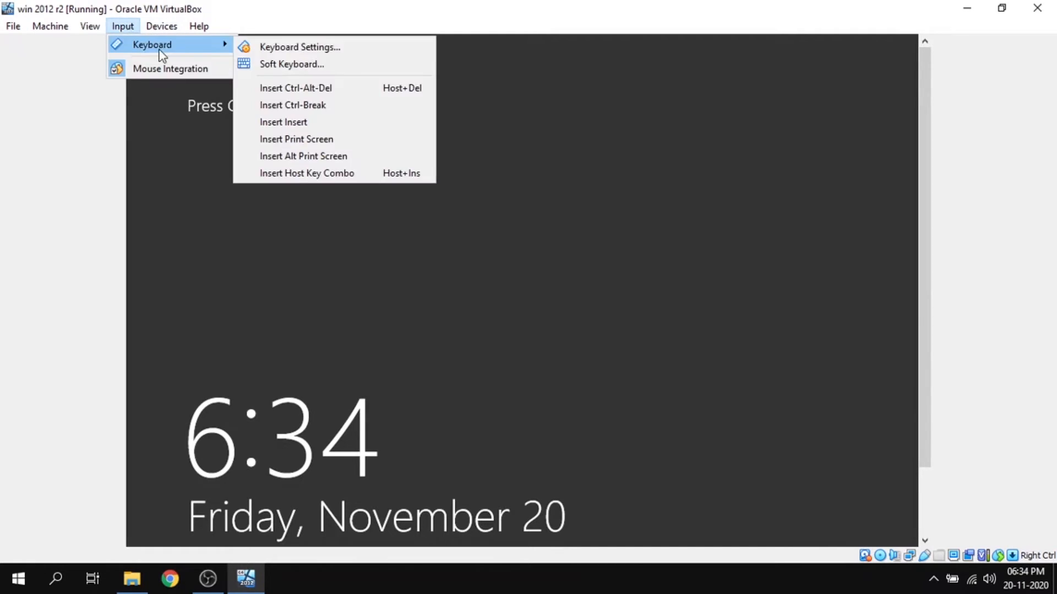
pyautogui.click(344, 89)
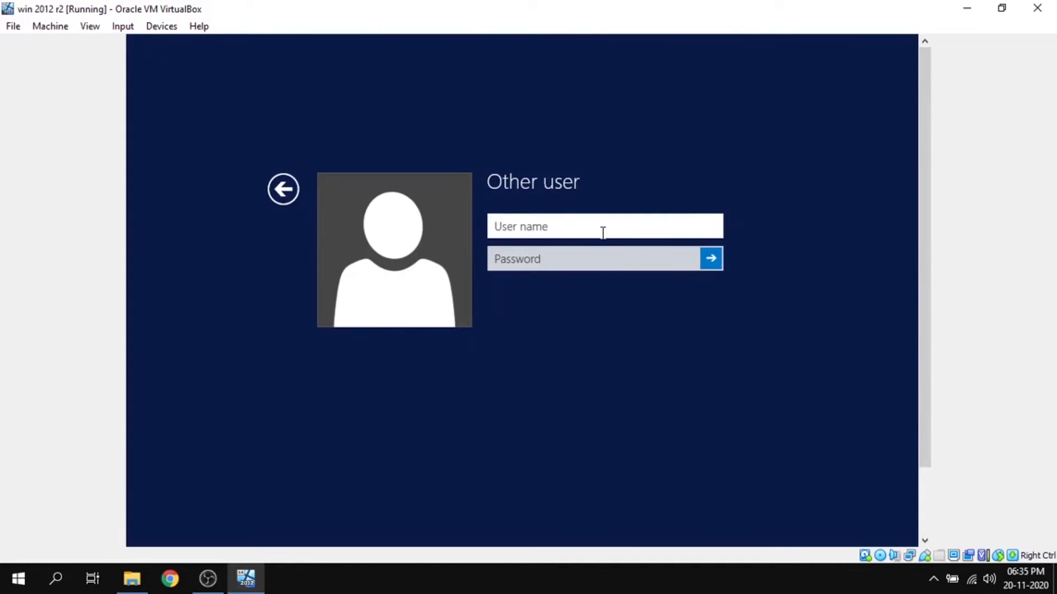
# - Sign in to the server as administrator with the account password
pyautogui.write('administrator')
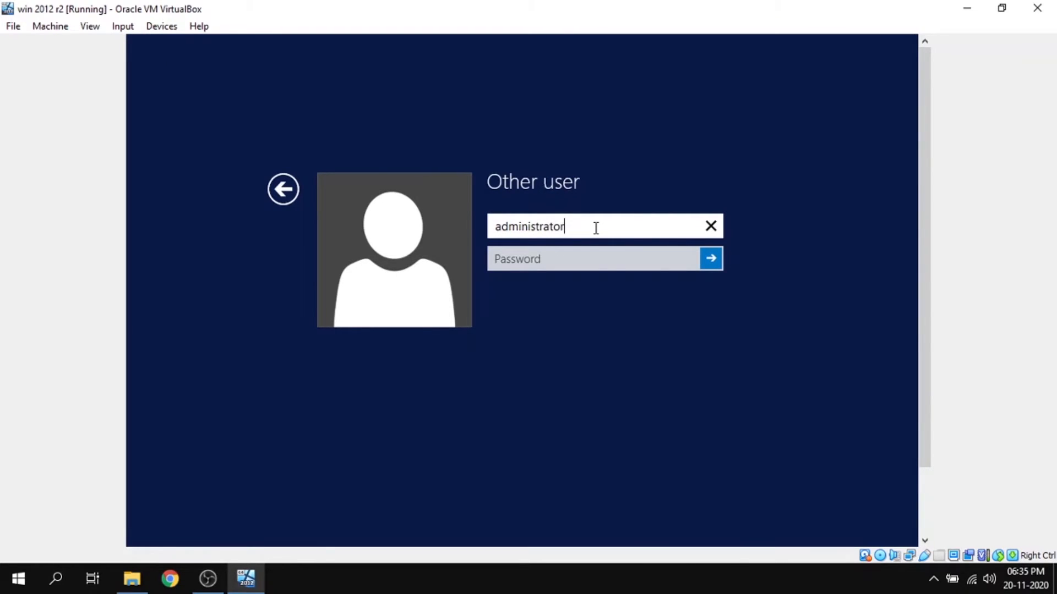
pyautogui.click(591, 266)
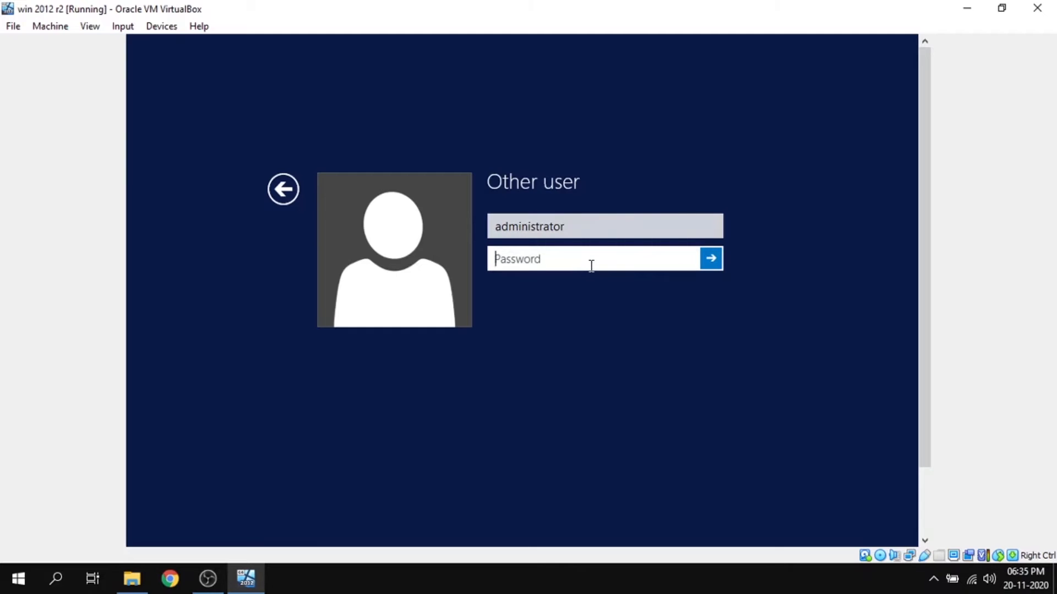
pyautogui.write('aaaaaa')
pyautogui.click(711, 259)
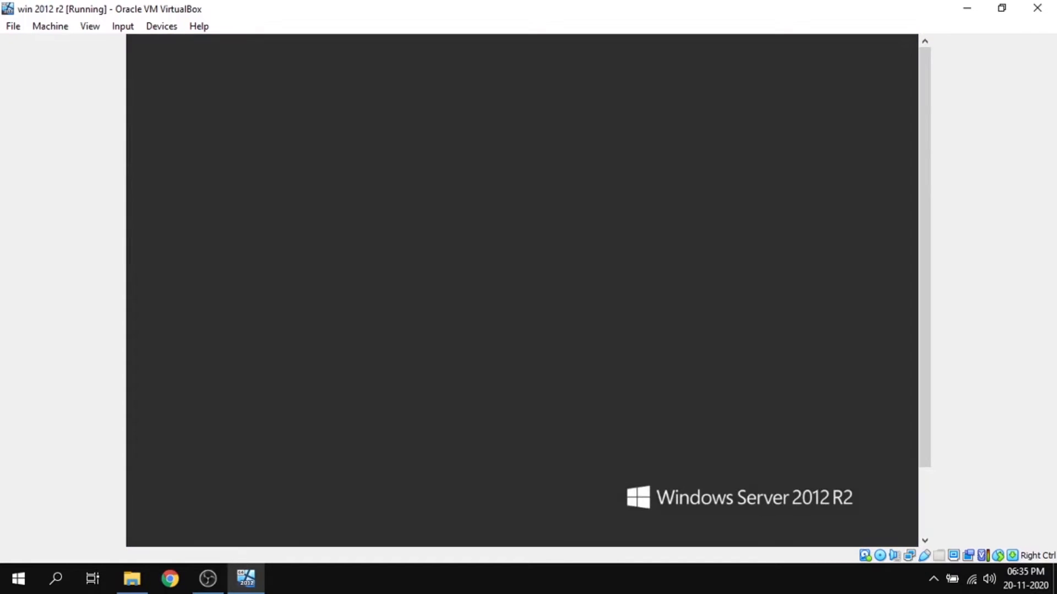
# - Open Computer Management from Server Manager and display the Users folder under Local Users and Groups
pyautogui.moveTo(921, 281); pyautogui.dragTo(925, 354)
pyautogui.click(190, 531)
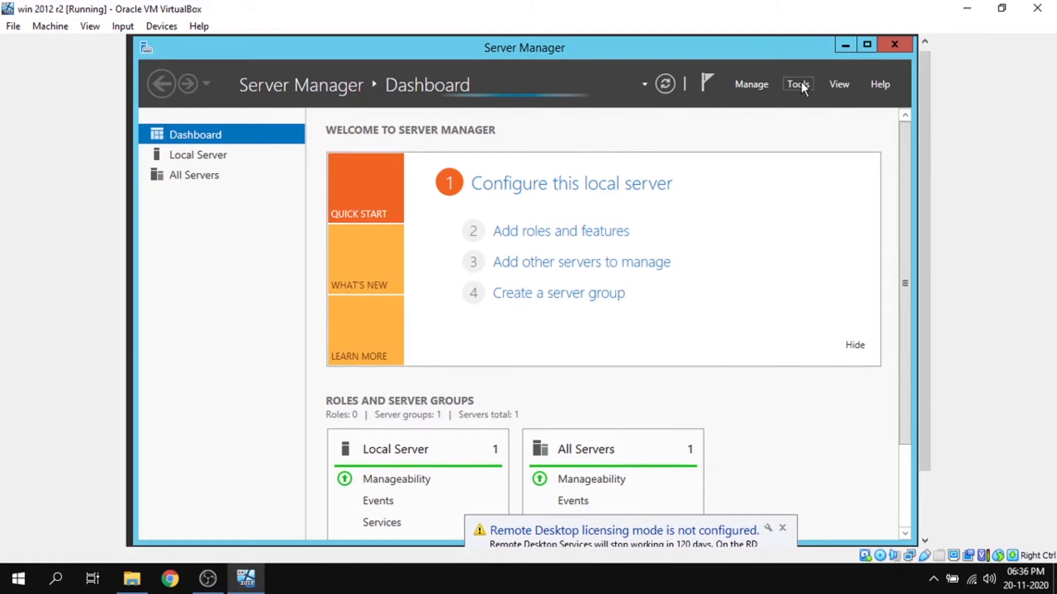
pyautogui.click(798, 84)
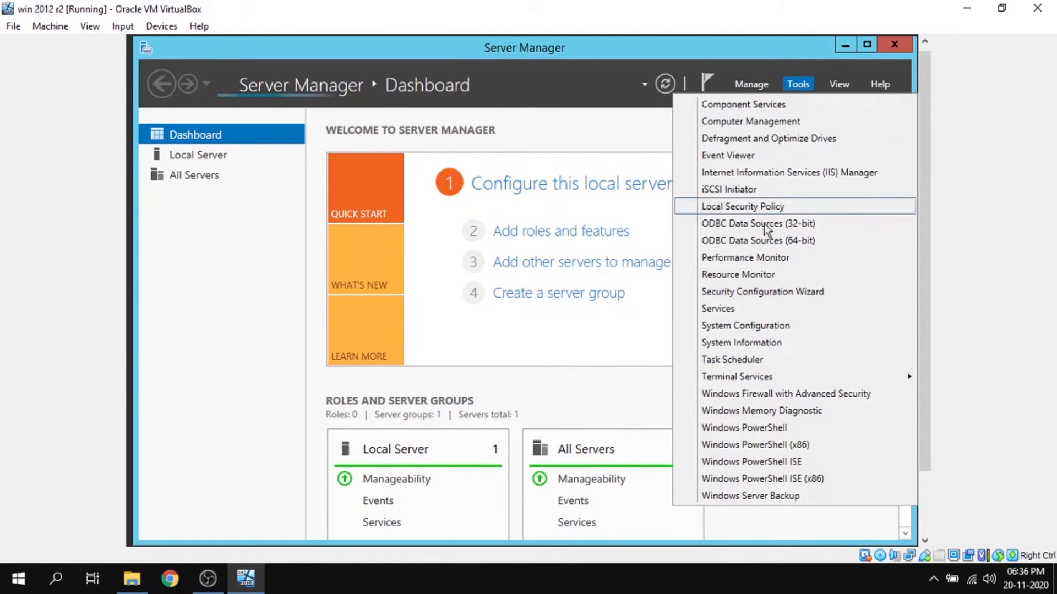
pyautogui.moveTo(756, 374)
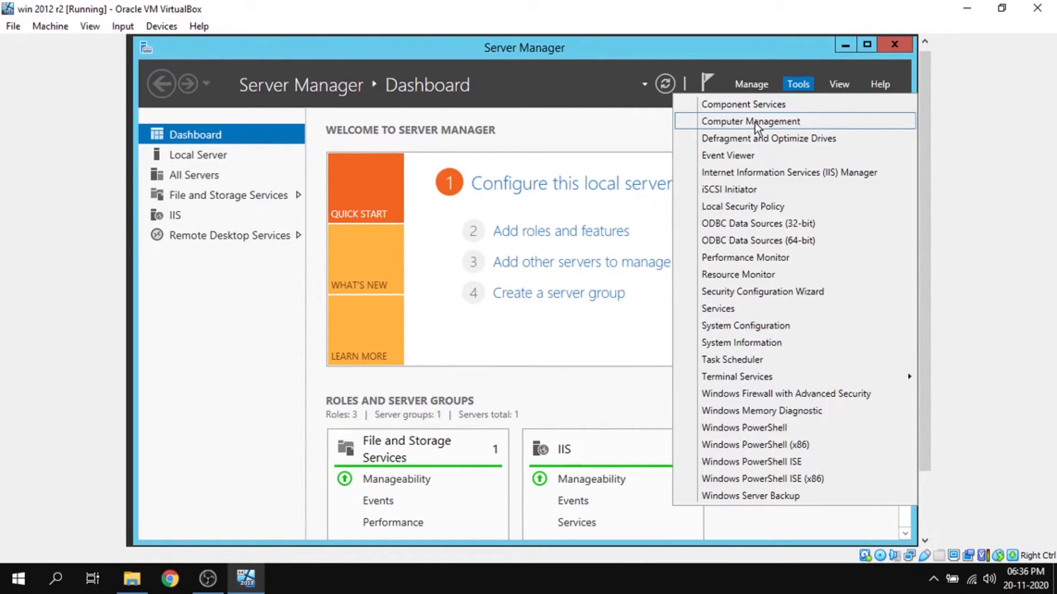
pyautogui.click(755, 122)
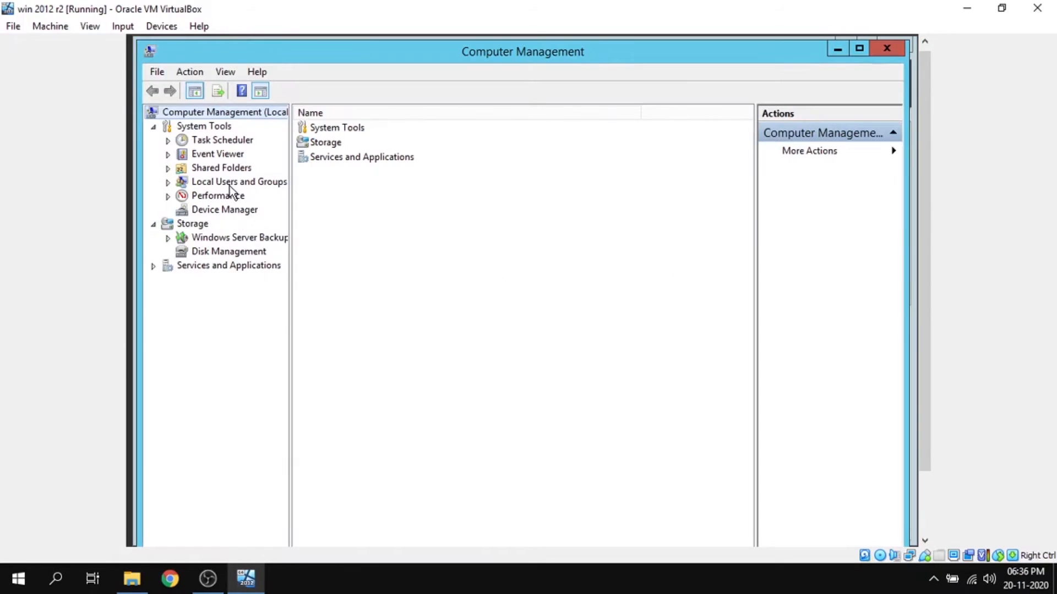
pyautogui.click(229, 186)
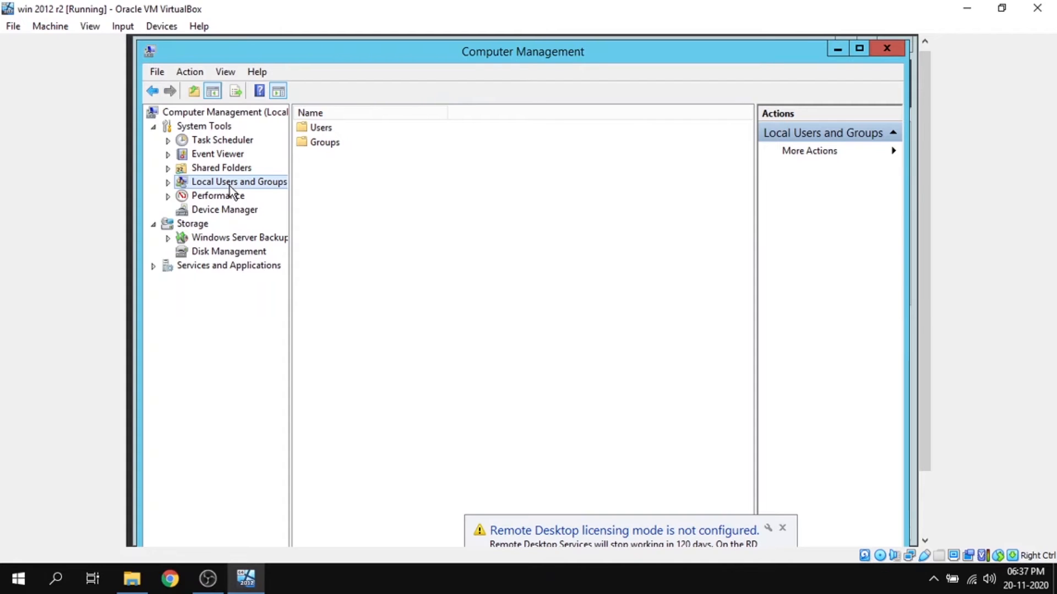
pyautogui.click(167, 182)
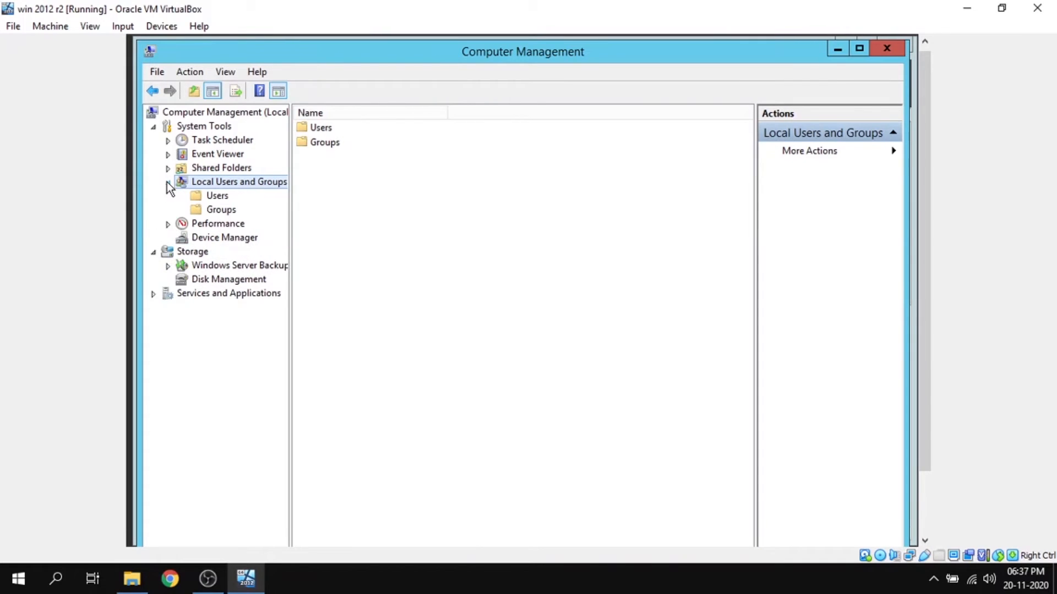
pyautogui.click(212, 199)
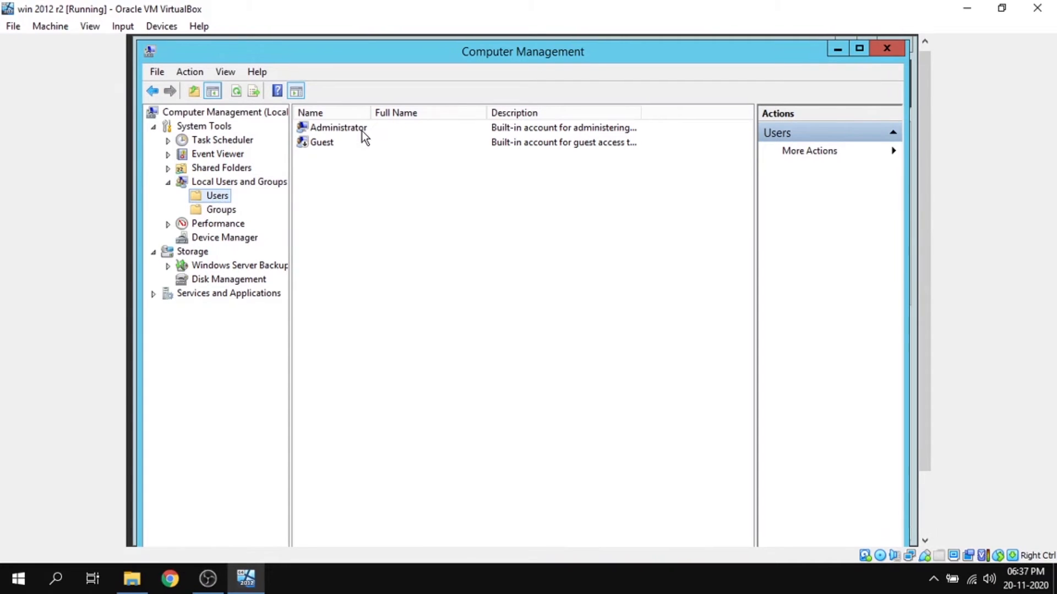
# - Start a new local user, filling in the user name and entering and confirming the account password
pyautogui.rightClick(218, 200)
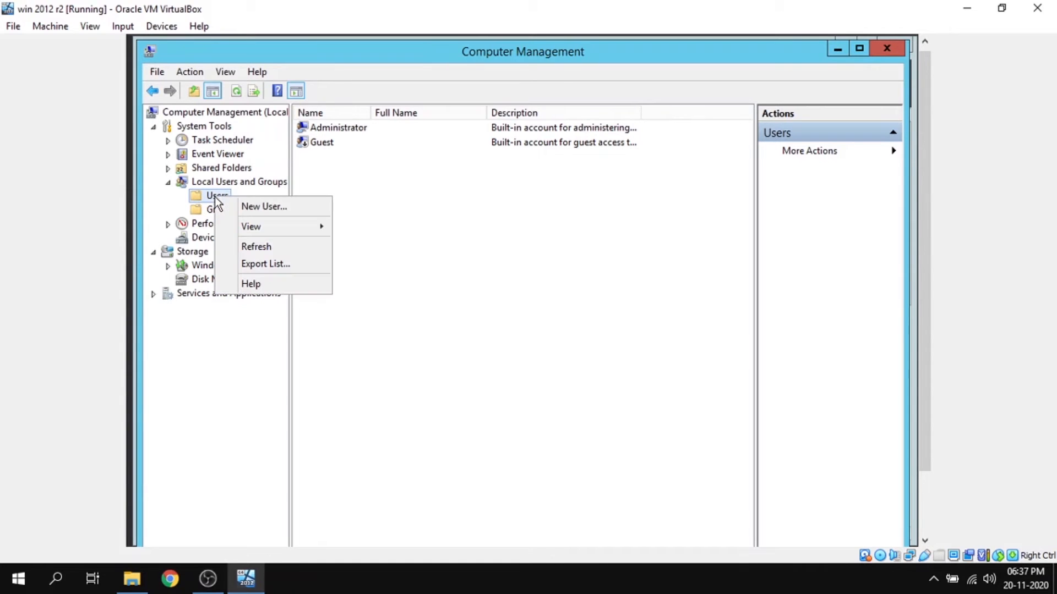
pyautogui.click(268, 207)
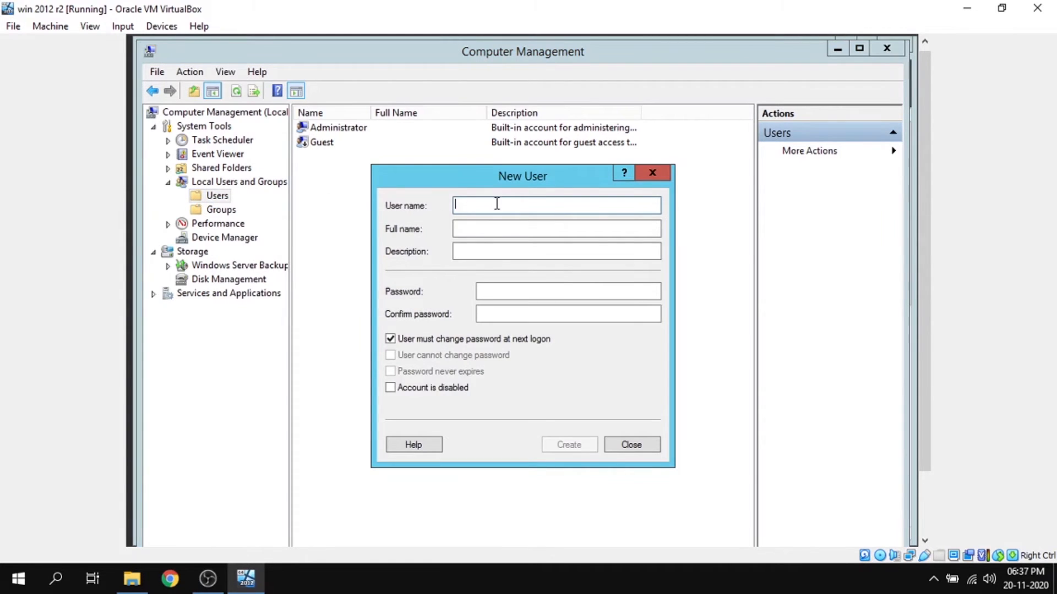
pyautogui.write('Chait')
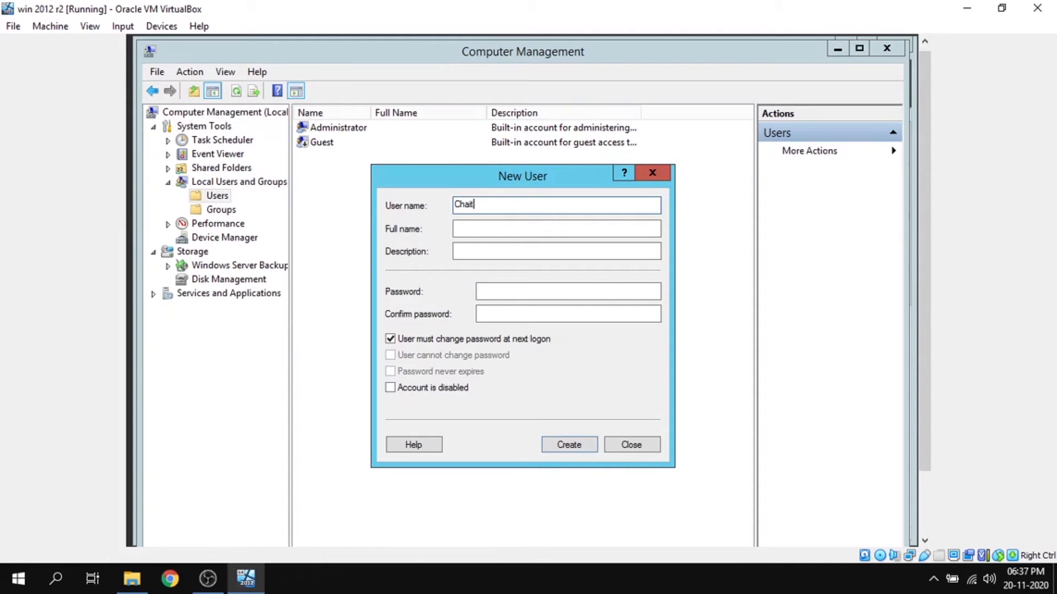
pyautogui.write('anya')
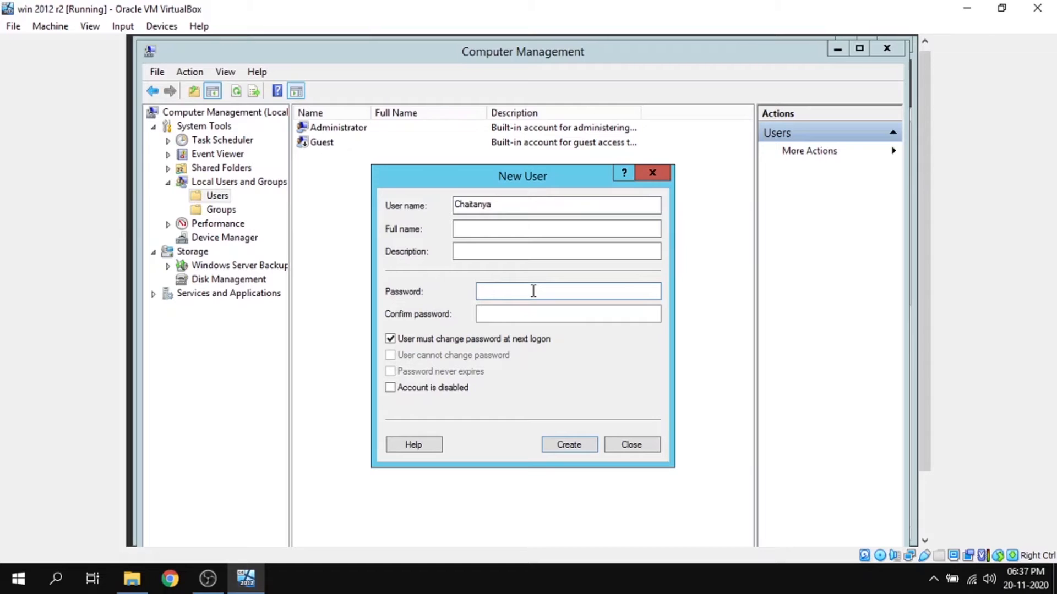
pyautogui.write('•••••••')
pyautogui.click(560, 315)
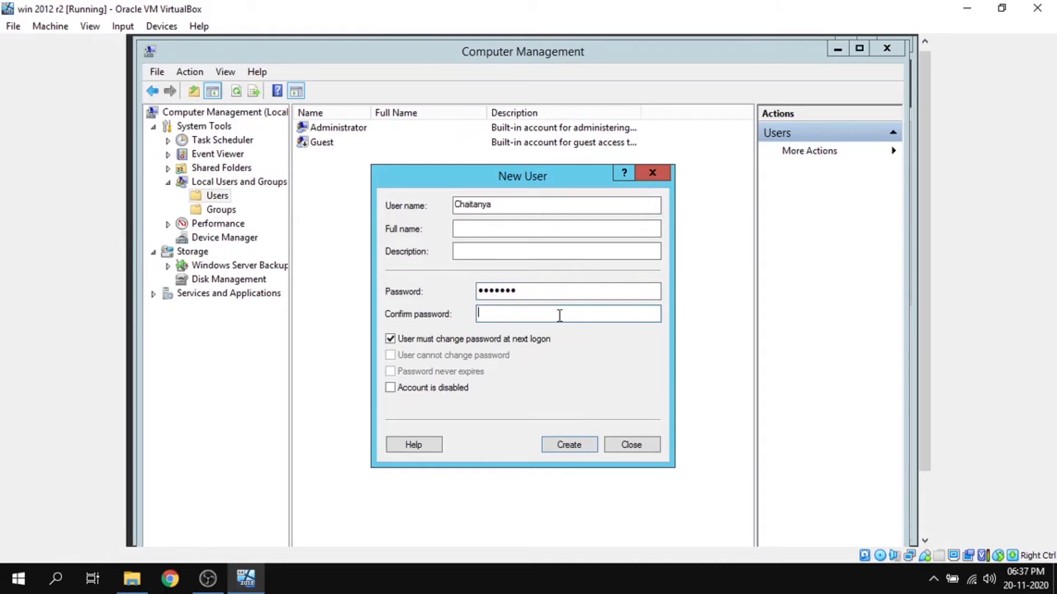
pyautogui.write('•••••••')
# - Turn off the password change at next logon, enable User cannot change password and Password never expires, and create the account
pyautogui.click(390, 340)
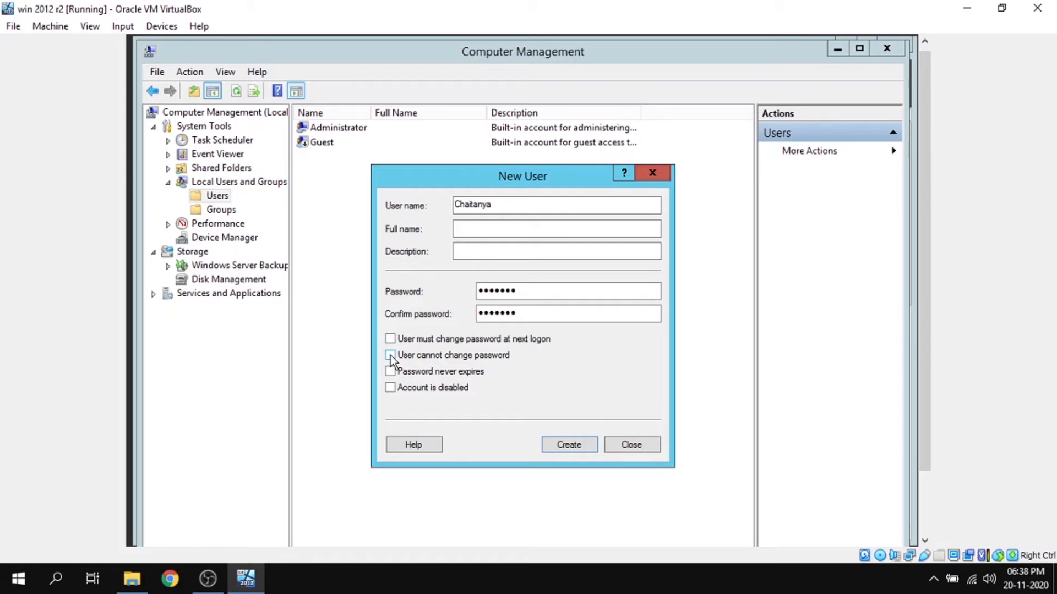
pyautogui.click(390, 356)
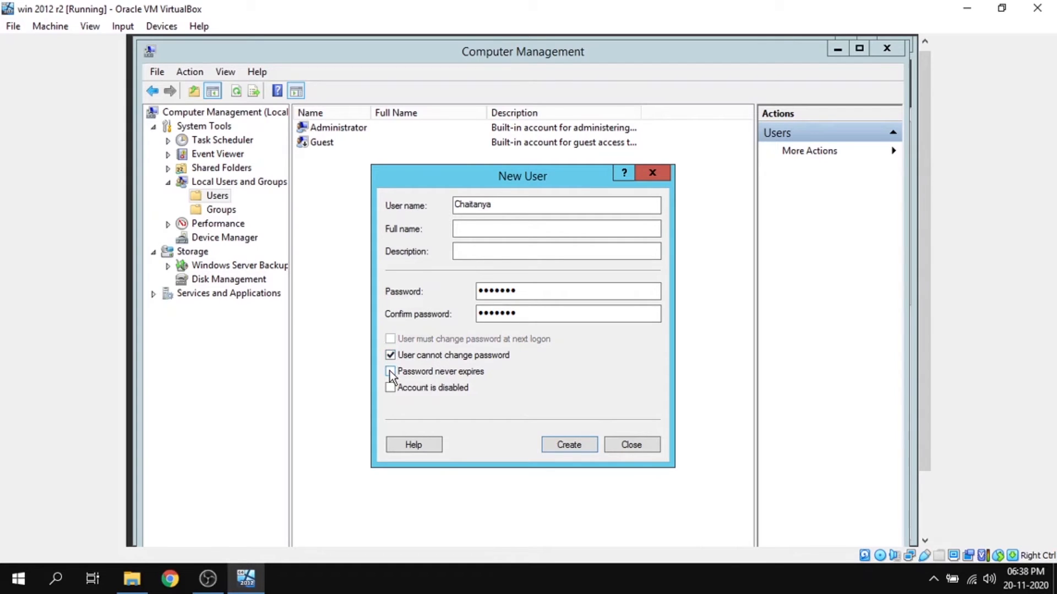
pyautogui.click(390, 372)
pyautogui.click(572, 447)
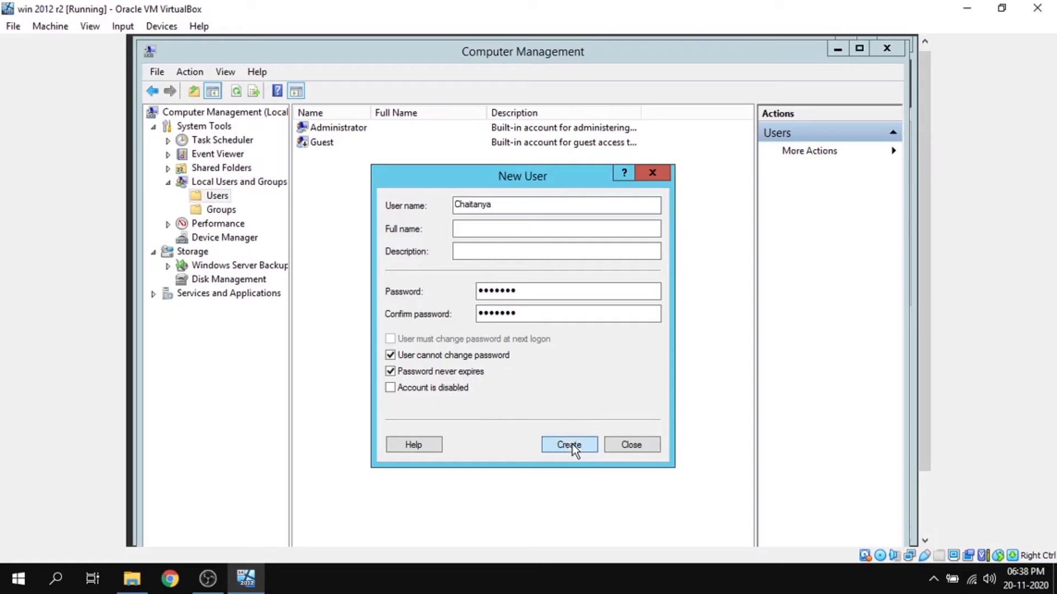
pyautogui.click(656, 444)
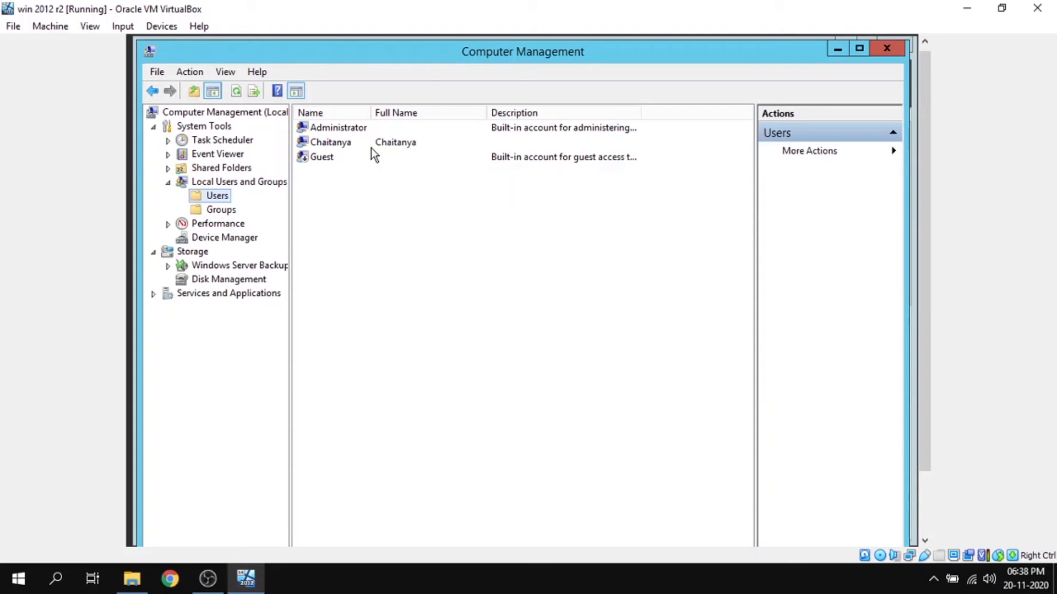
# - Open the Remote Desktop Users group for adding members and list all available accounts with an advanced search
pyautogui.click(220, 211)
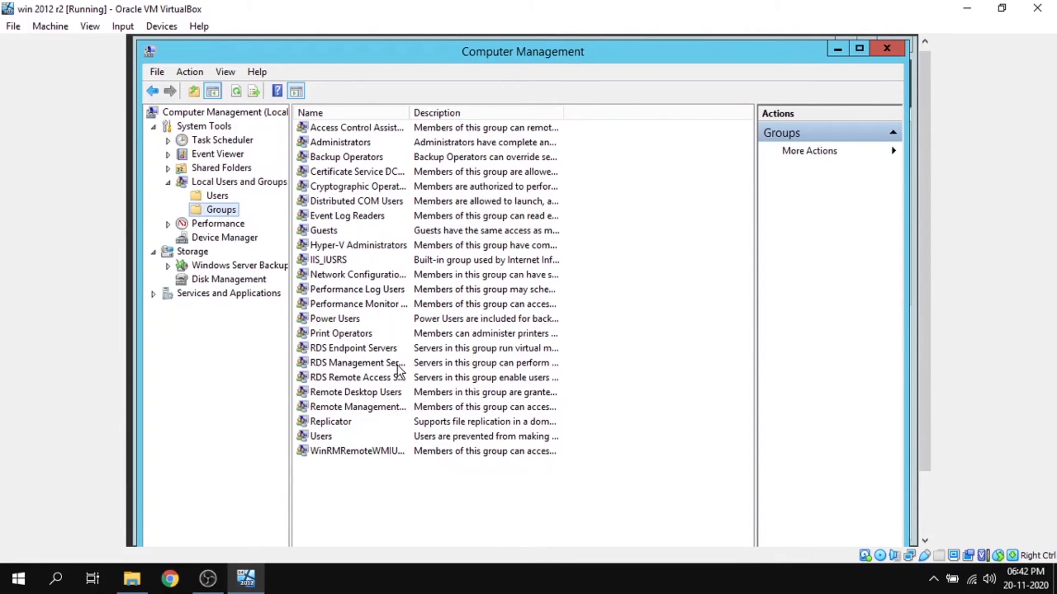
pyautogui.doubleClick(353, 391)
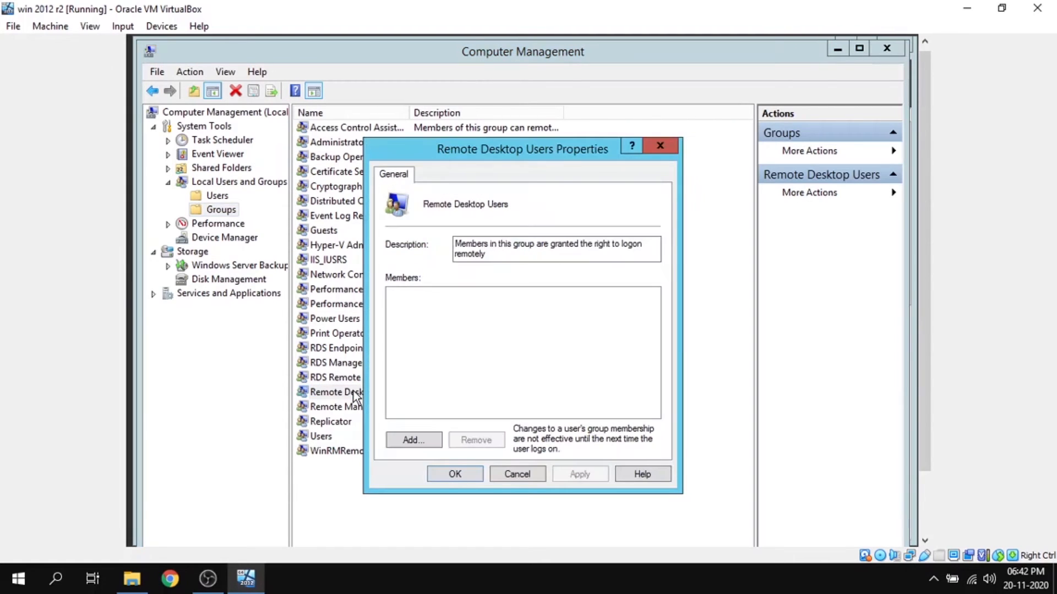
pyautogui.click(411, 440)
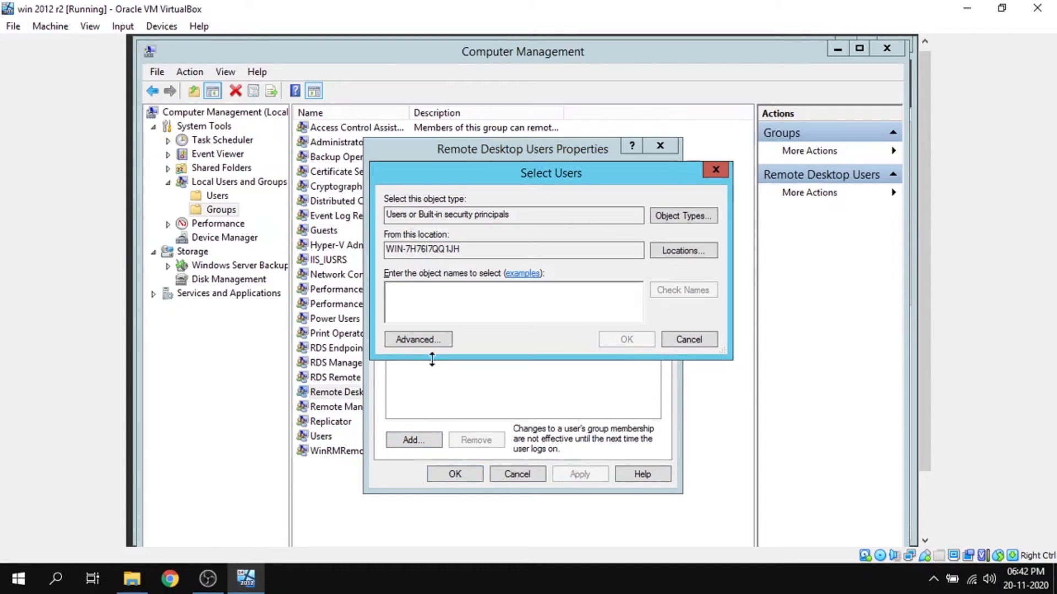
pyautogui.click(420, 340)
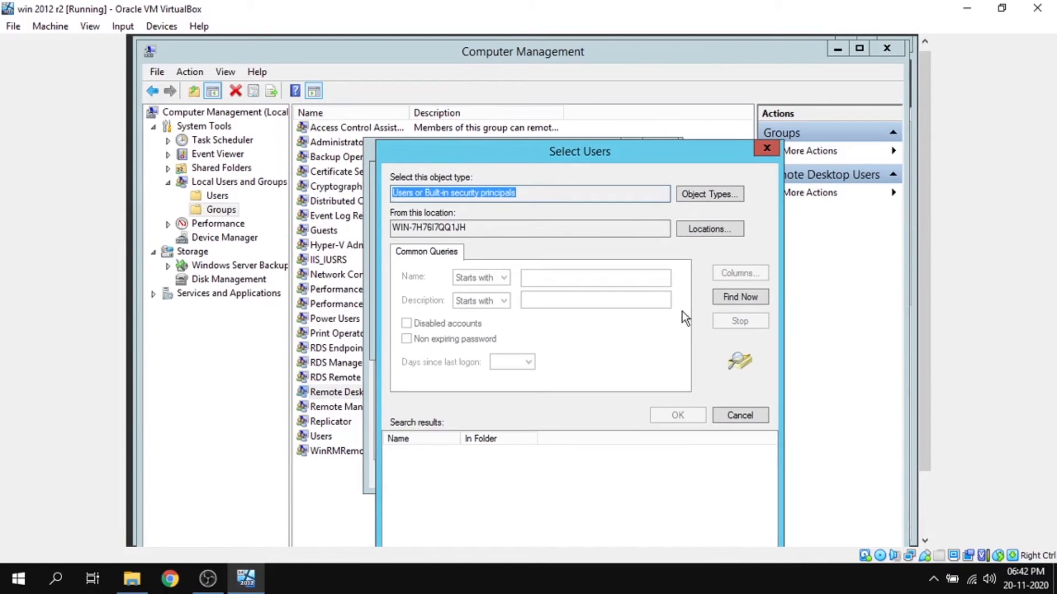
pyautogui.click(730, 302)
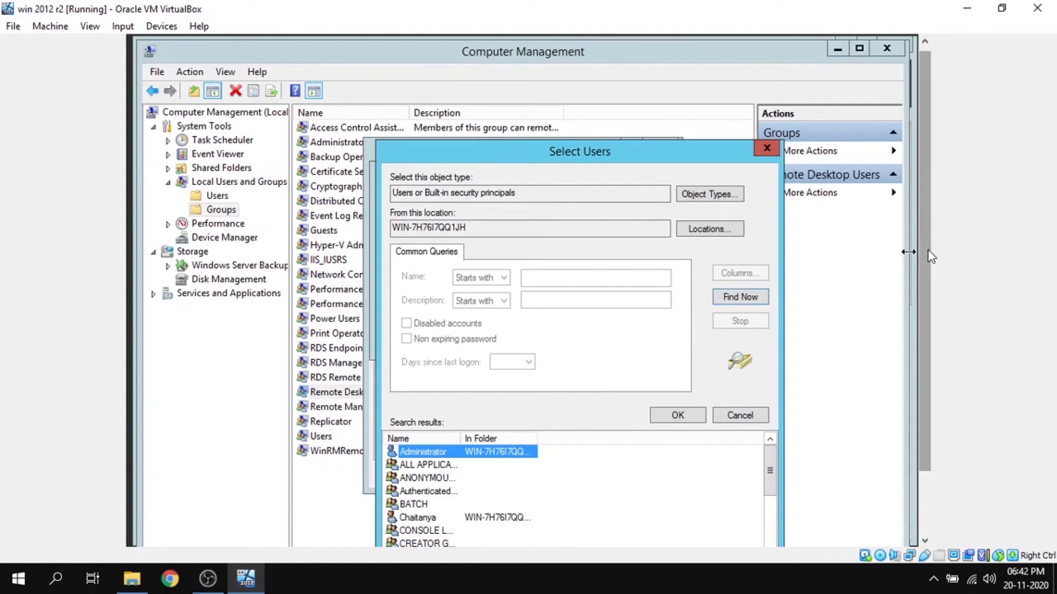
pyautogui.scroll(-3, 930, 256)
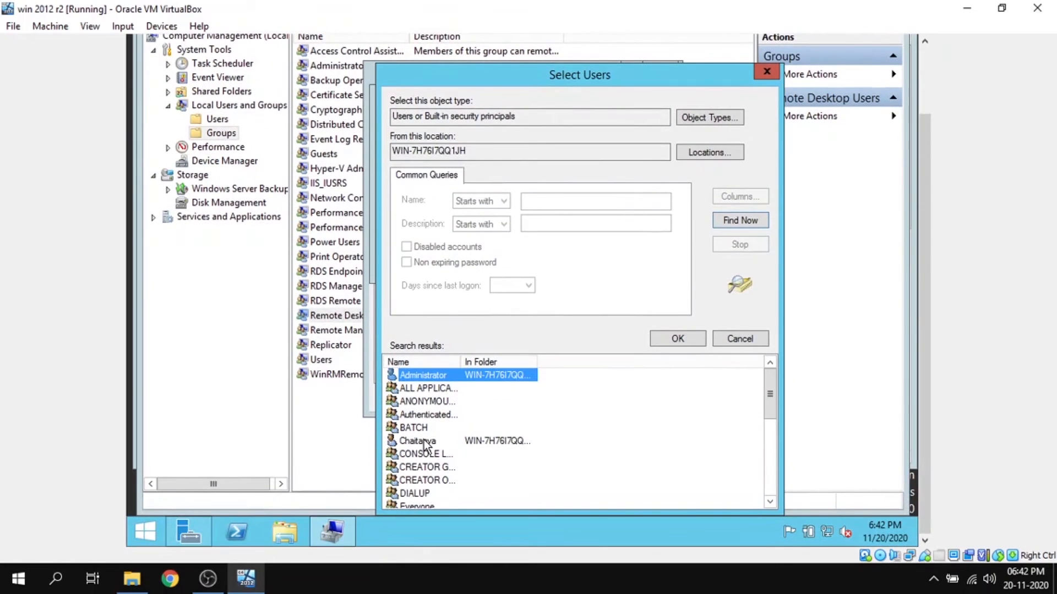
# - Add the newly created user to the Remote Desktop Users group, apply the membership, and reopen the group's properties
pyautogui.click(424, 441)
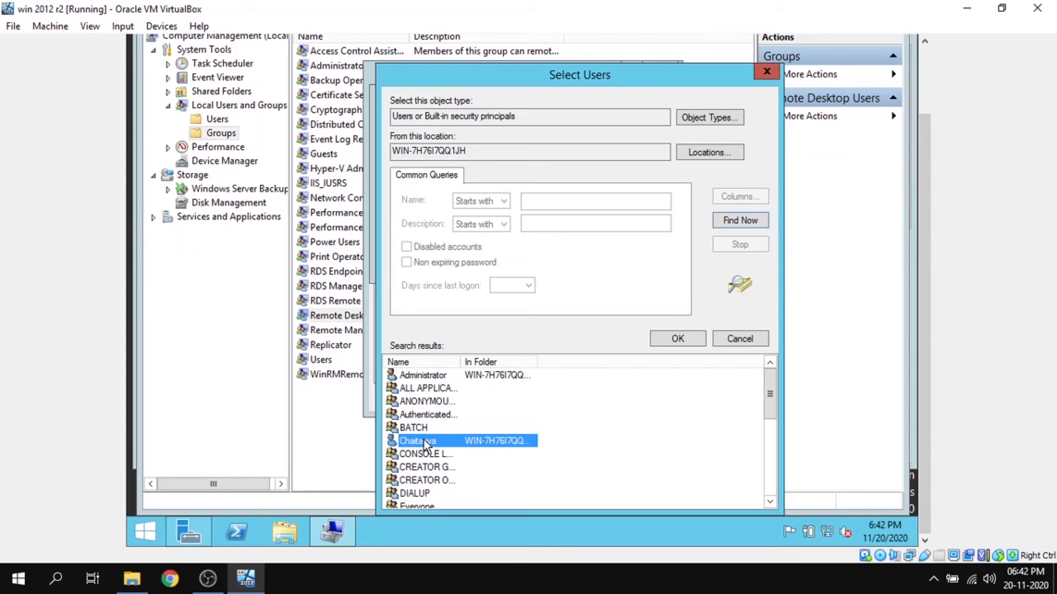
pyautogui.click(675, 337)
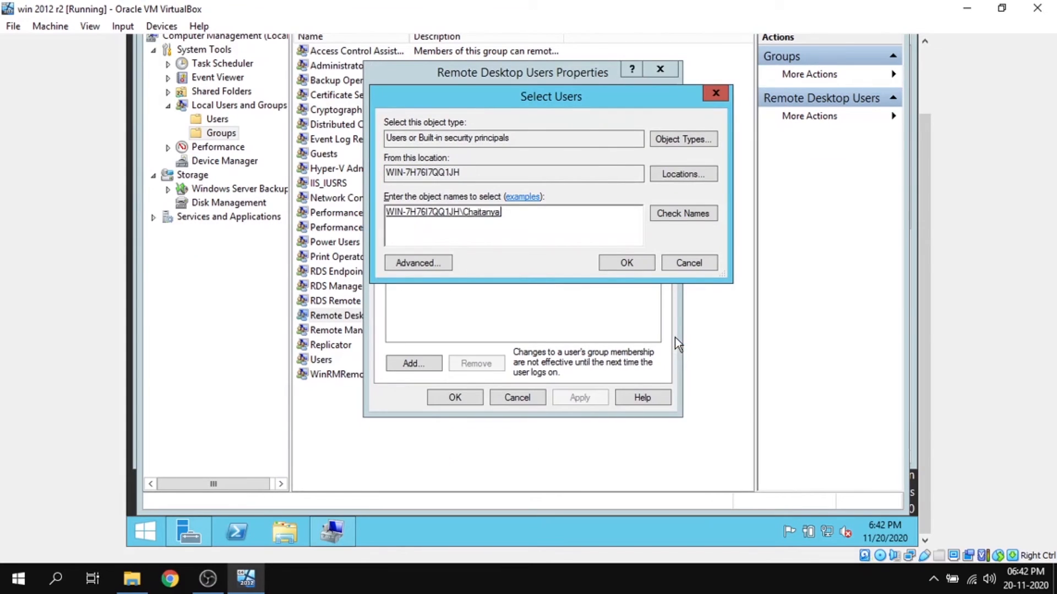
pyautogui.click(630, 262)
pyautogui.click(577, 398)
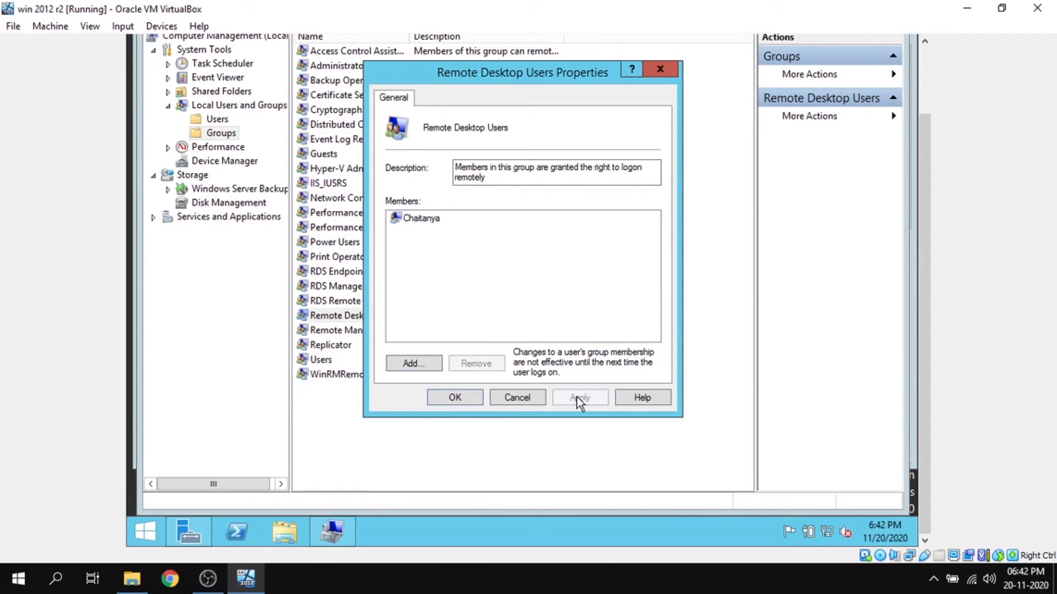
pyautogui.click(455, 398)
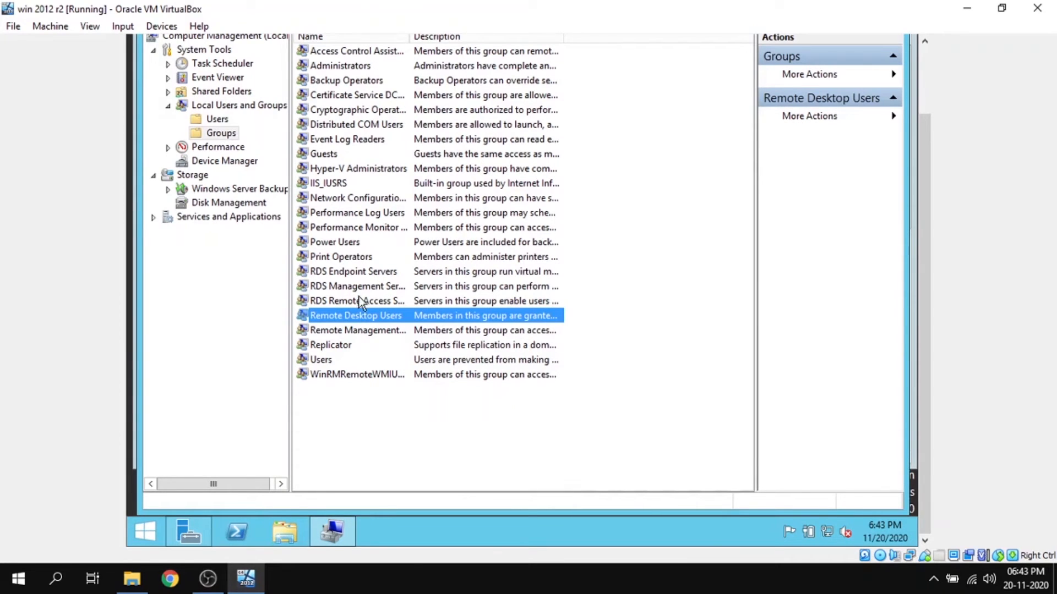
pyautogui.doubleClick(366, 317)
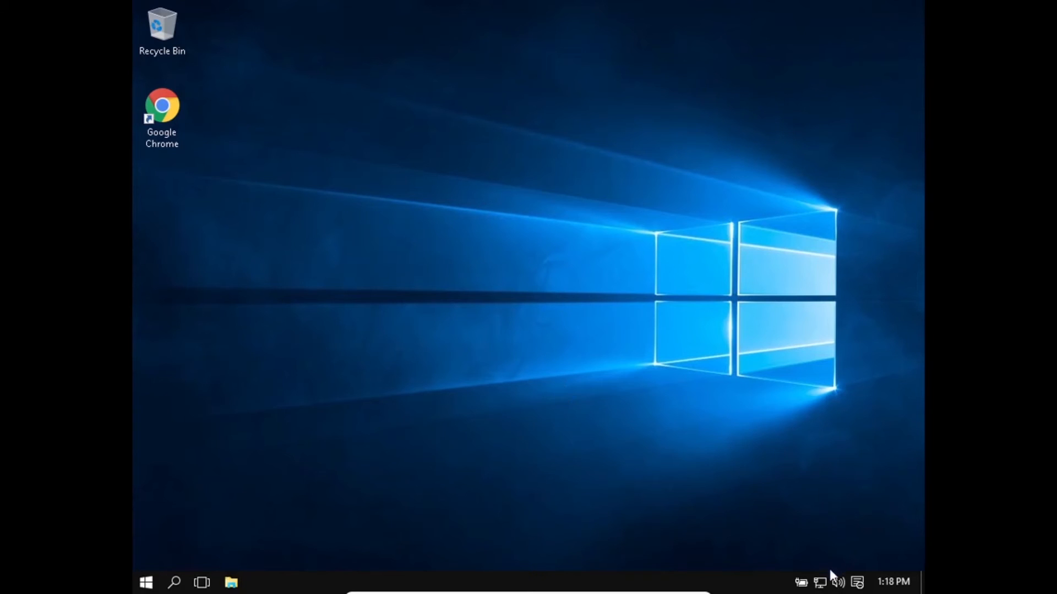
# - On the Windows 10 client machine, view the Ethernet adapter's network connection details to examine its IPv4 address and subnet mask
pyautogui.rightClick(819, 581)
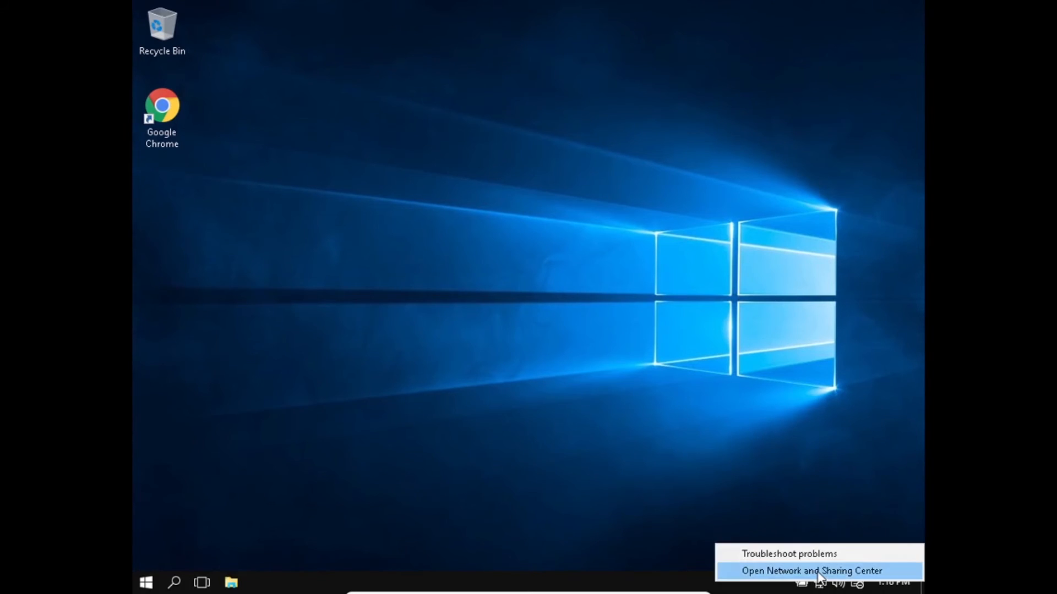
pyautogui.click(819, 572)
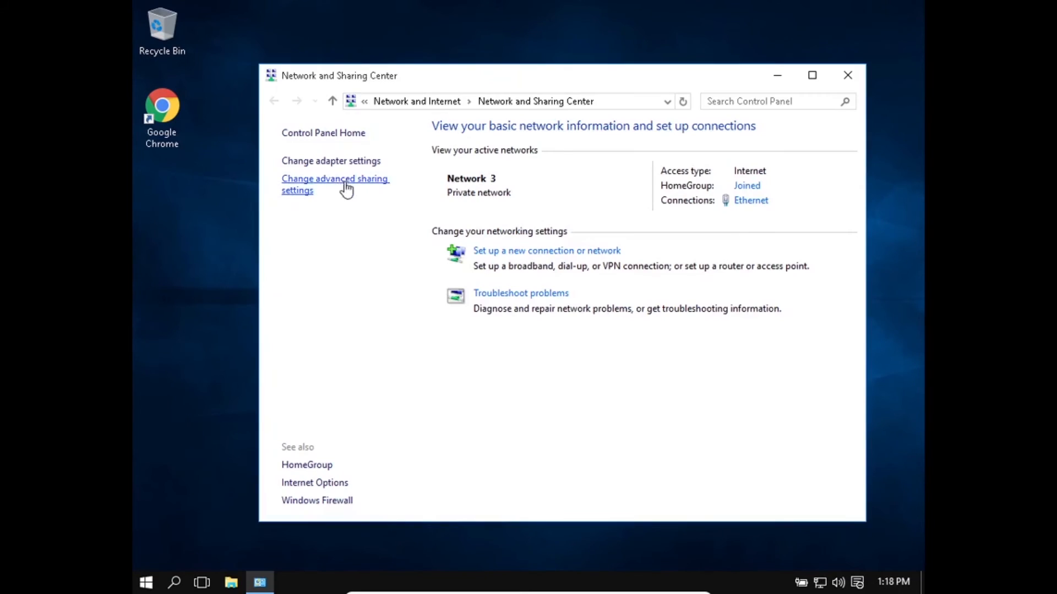
pyautogui.click(337, 161)
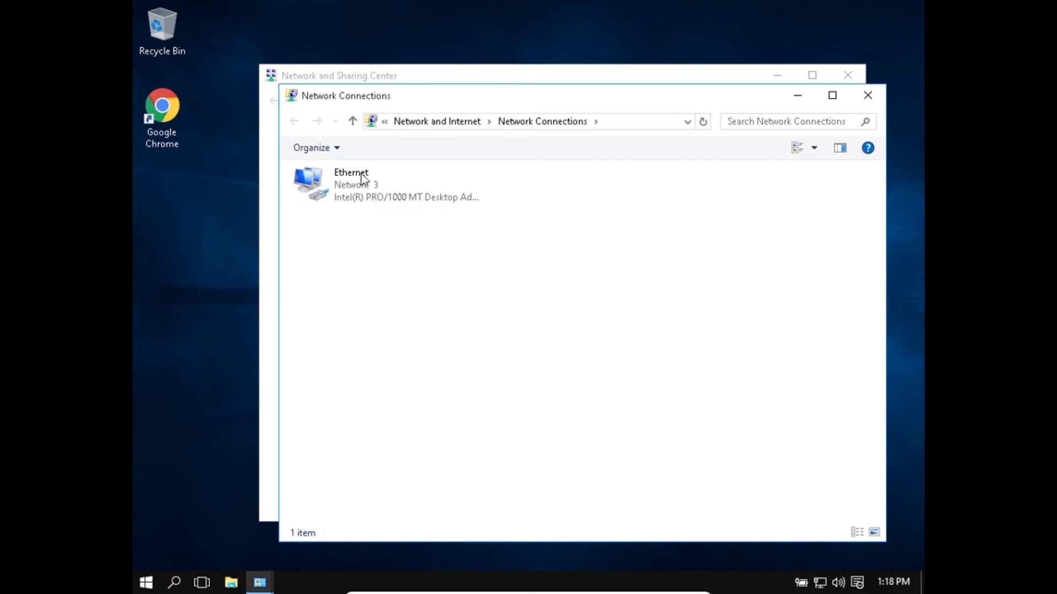
pyautogui.click(376, 189)
pyautogui.doubleClick(376, 189)
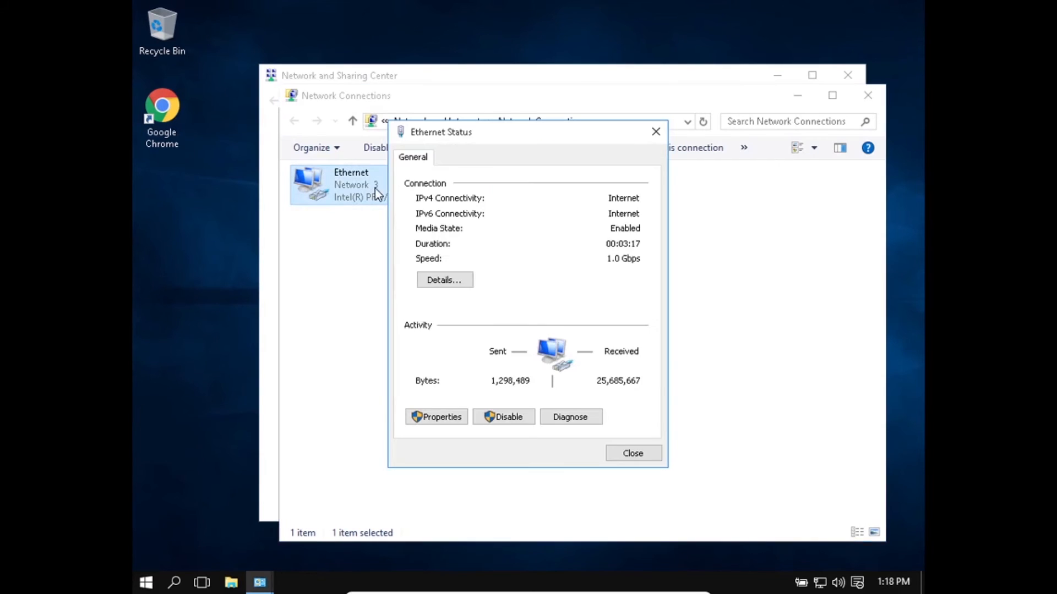
pyautogui.click(457, 279)
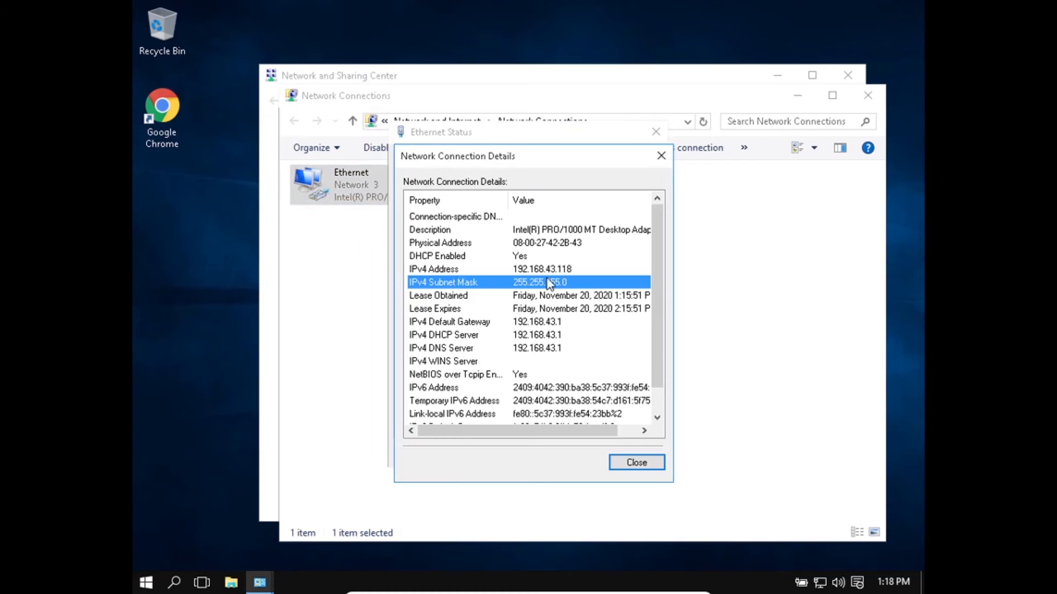
# - Examine the Ethernet adapter's IPv4 address and default gateway, and close the connection details and all network windows
pyautogui.click(552, 270)
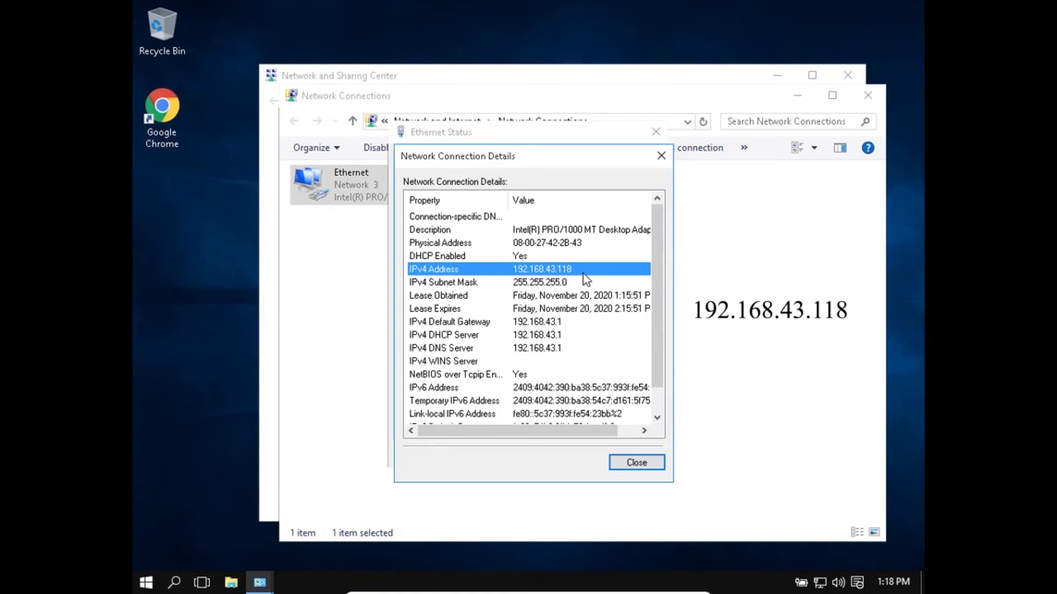
pyautogui.click(575, 325)
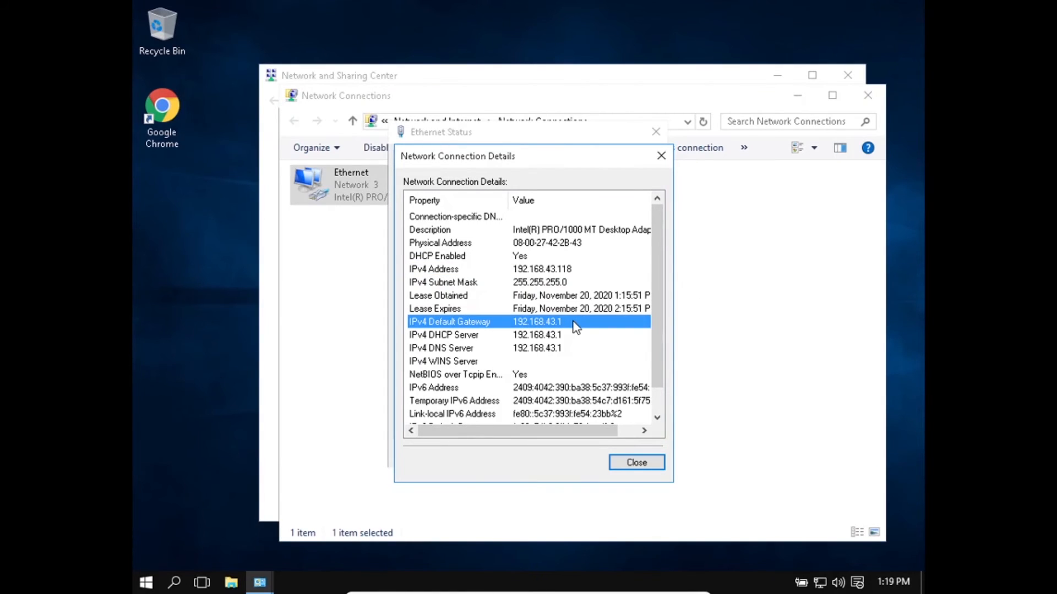
pyautogui.click(639, 465)
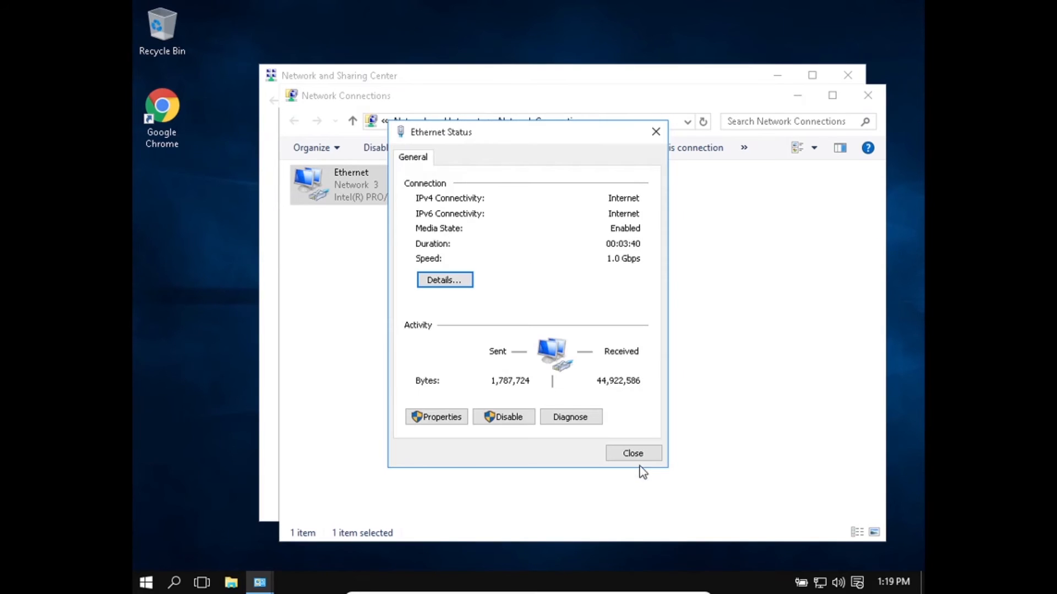
pyautogui.click(655, 131)
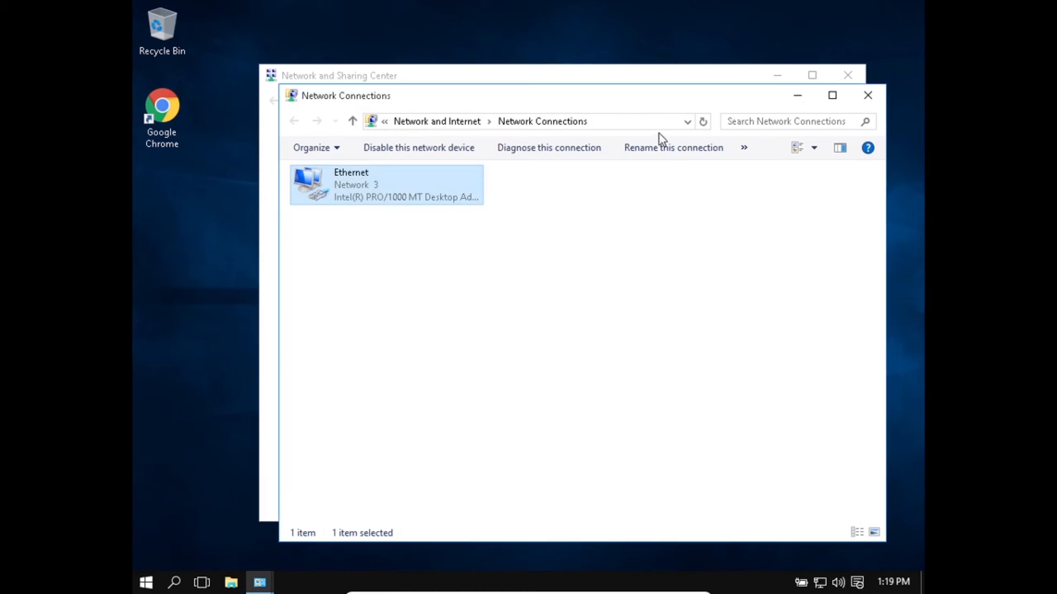
pyautogui.click(867, 95)
pyautogui.click(848, 75)
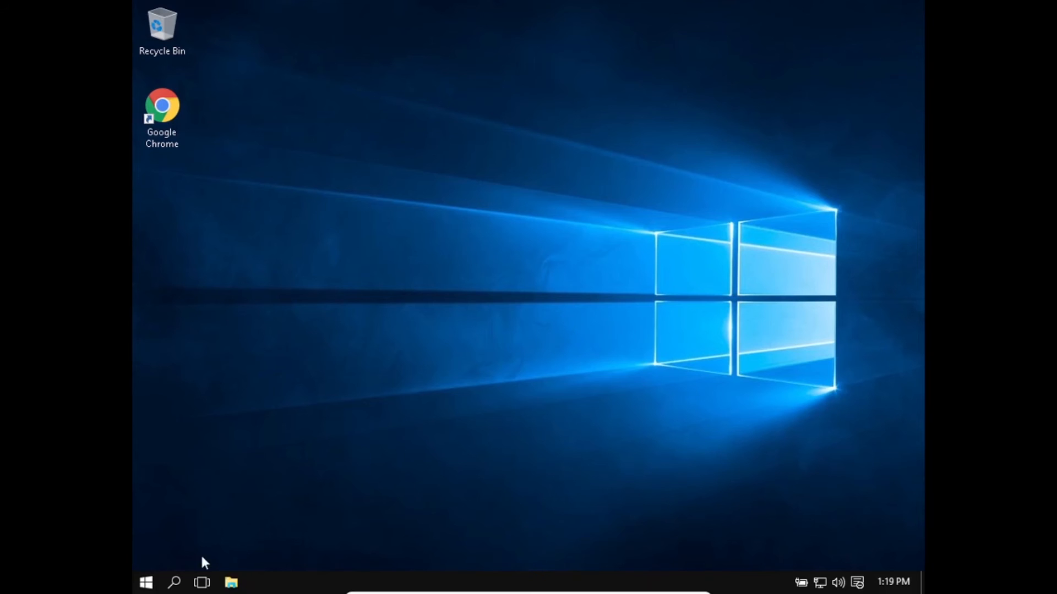
# - Search Windows for mstsc and launch Remote Desktop Connection
pyautogui.click(178, 582)
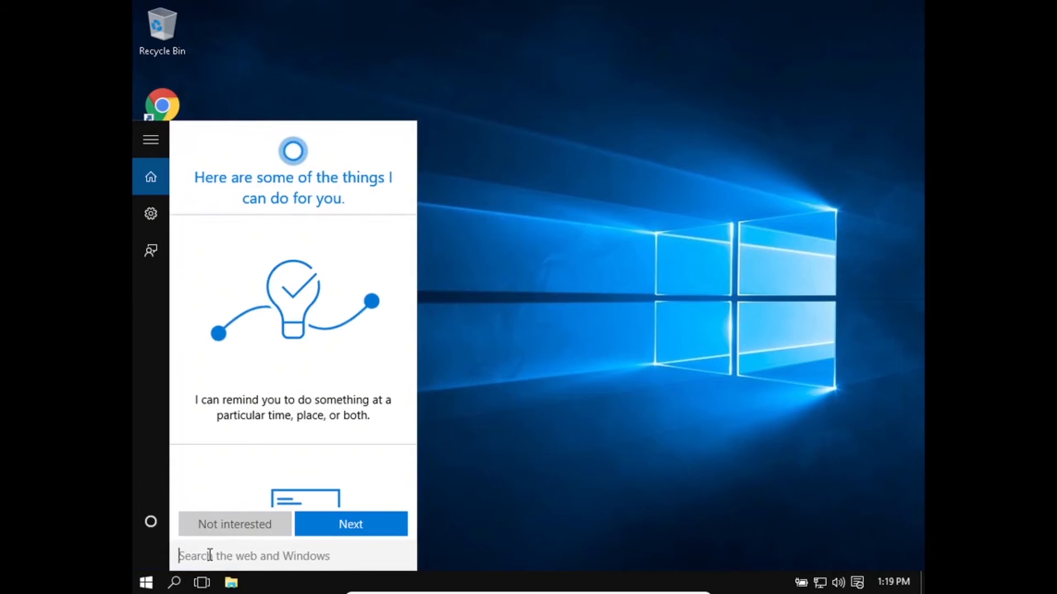
pyautogui.write('ms')
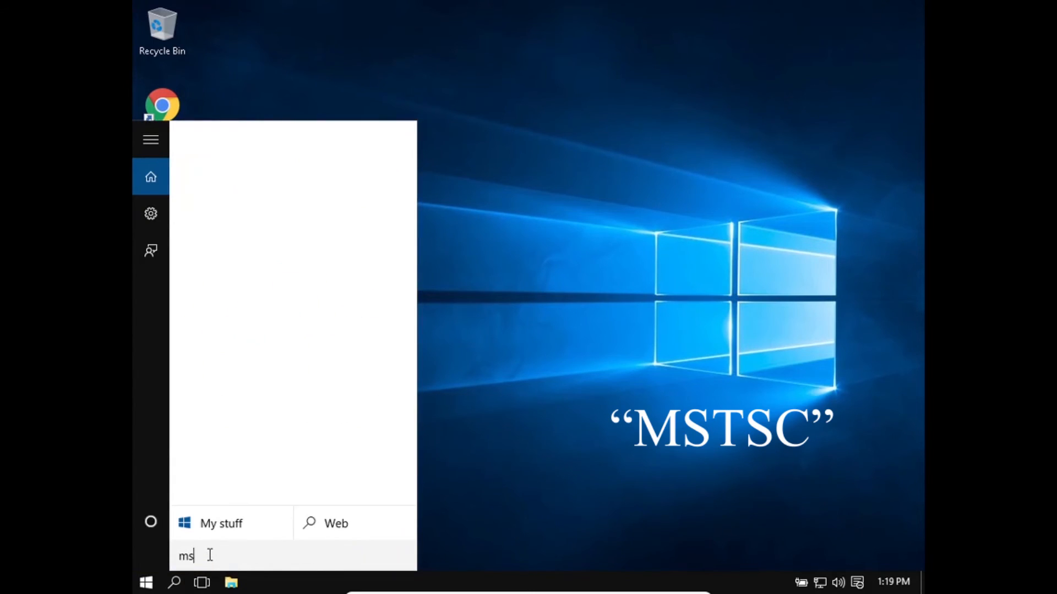
pyautogui.write('tsc')
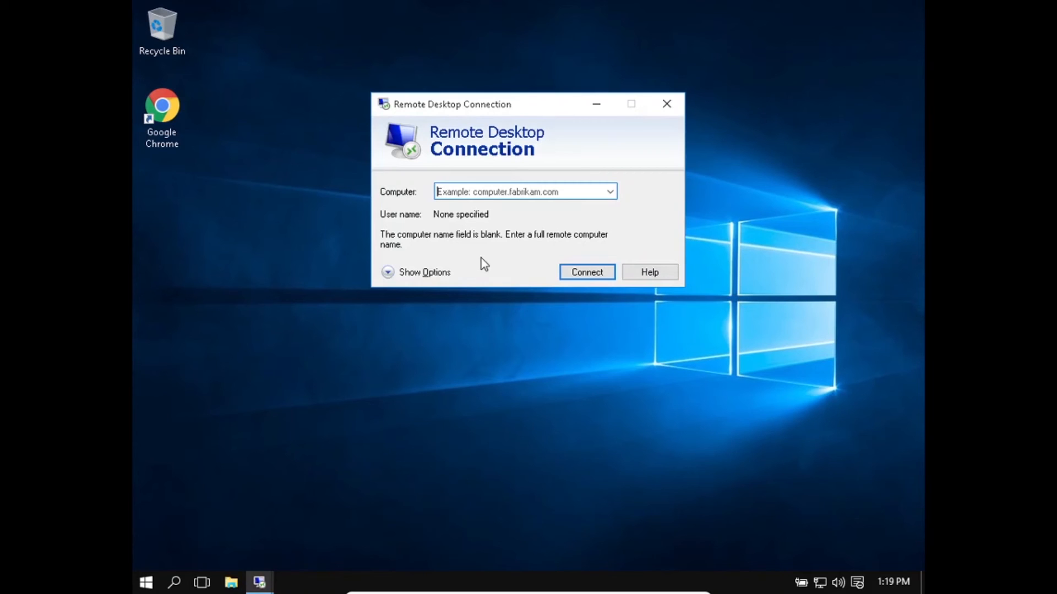
# - Set the remote computer to the server's IP address 192.168.43.120 and start connecting
pyautogui.write('1')
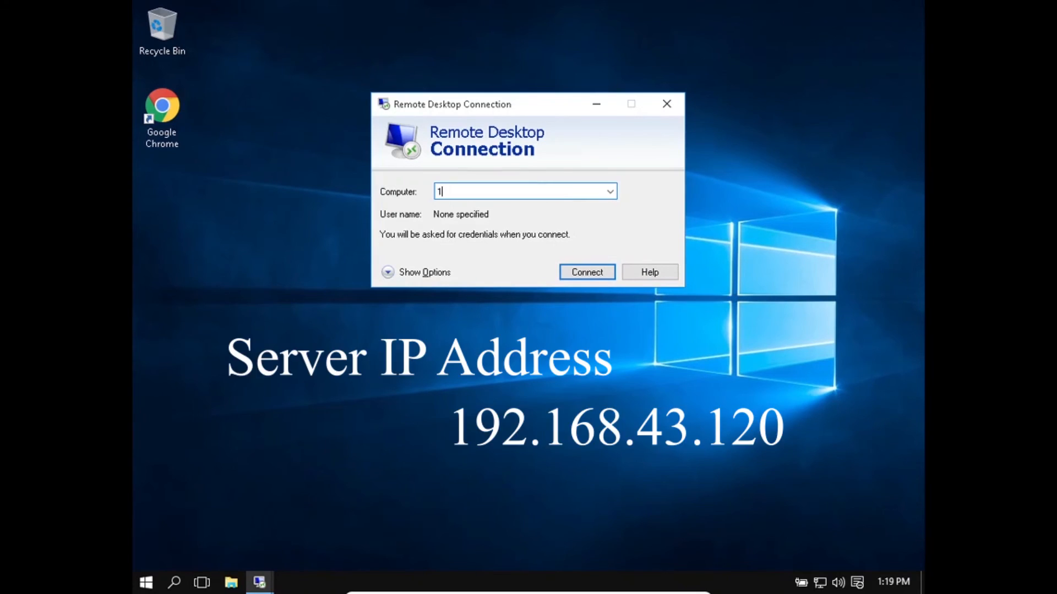
pyautogui.write('92.168.43.120')
pyautogui.click(587, 272)
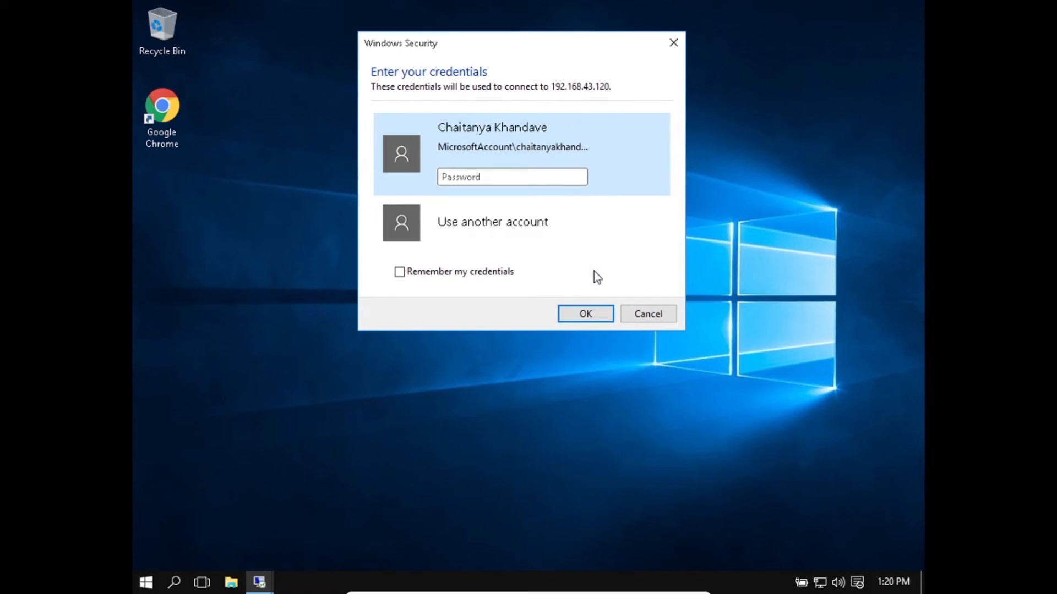
# - Choose to use another account, enter the remote desktop user's user name and account password, and submit the credentials
pyautogui.click(498, 221)
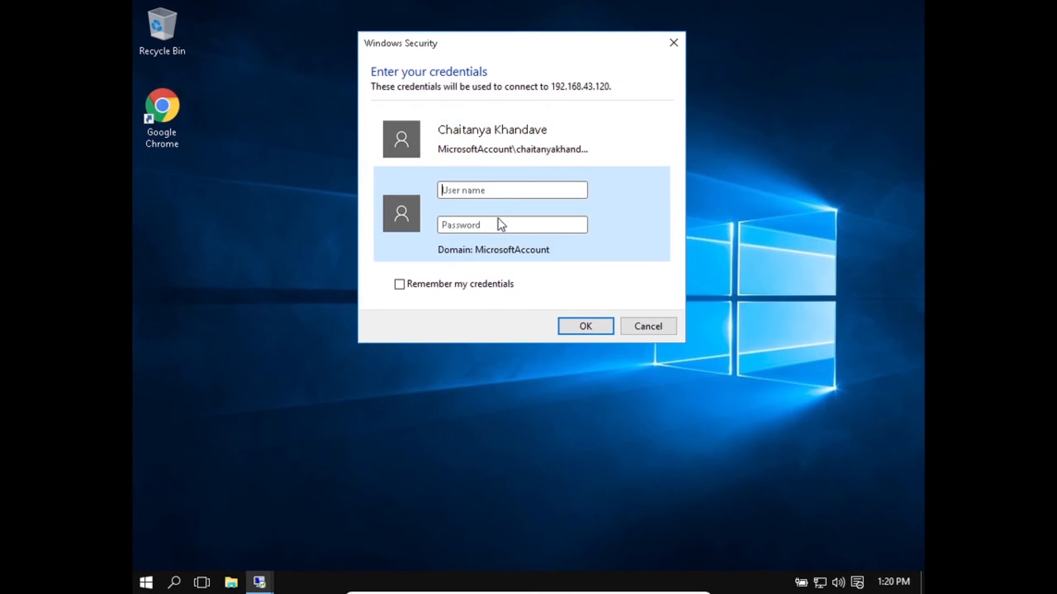
pyautogui.click(507, 186)
pyautogui.write('chaitanya')
pyautogui.click(515, 225)
pyautogui.write('•••••••')
pyautogui.click(591, 327)
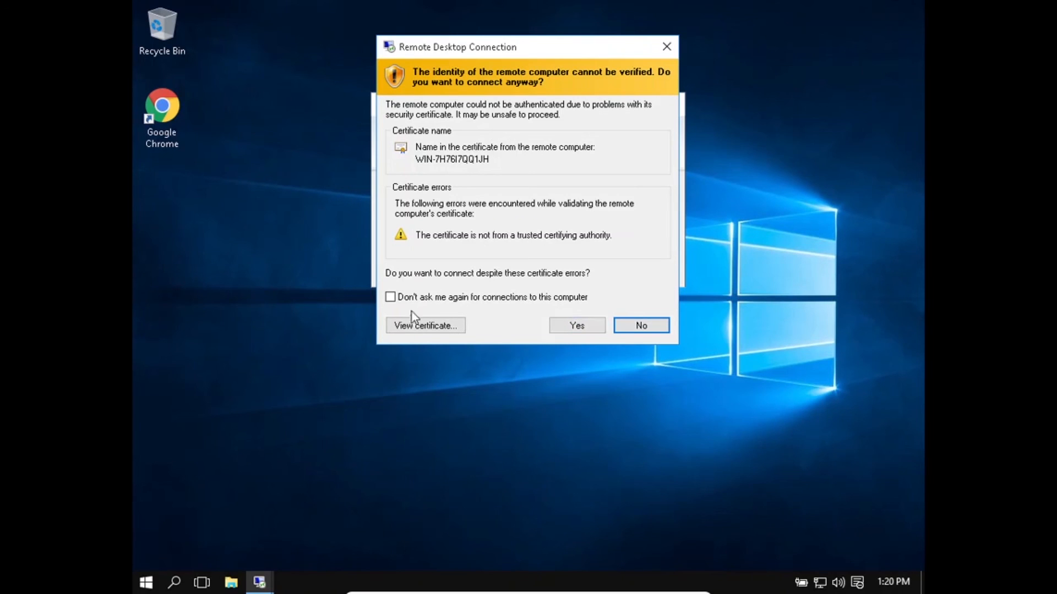
# - Install the remote computer's certificate for the Current User with an automatically selected store, and continue connecting despite the certificate errors
pyautogui.click(437, 326)
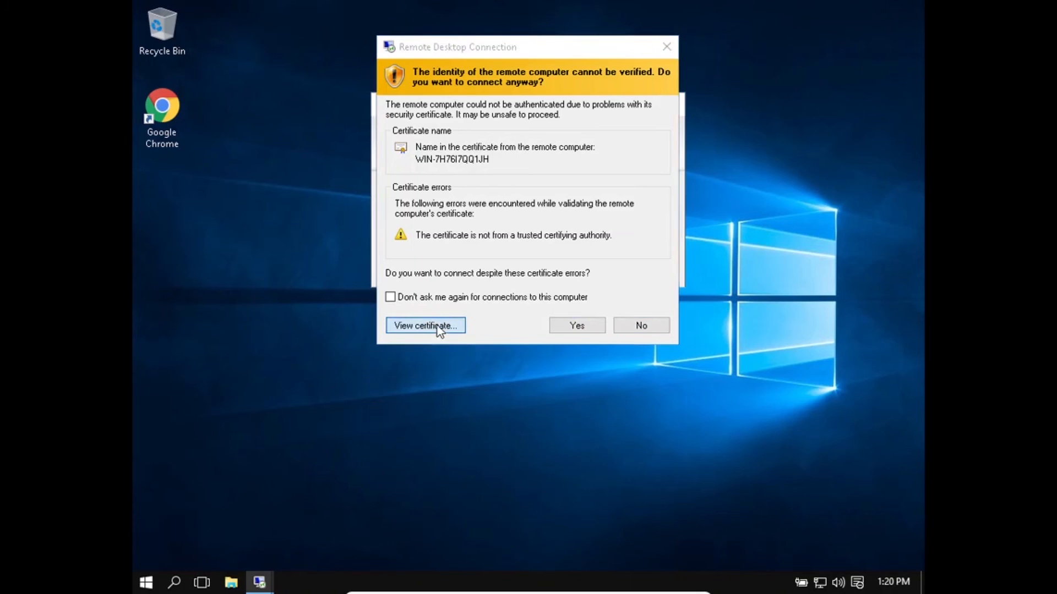
pyautogui.click(562, 375)
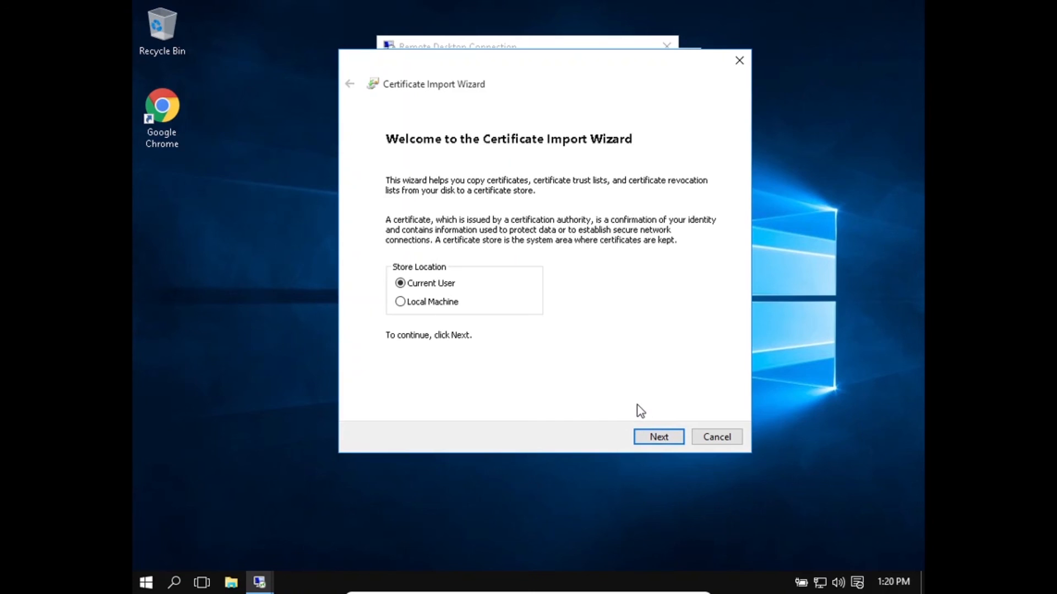
pyautogui.click(665, 438)
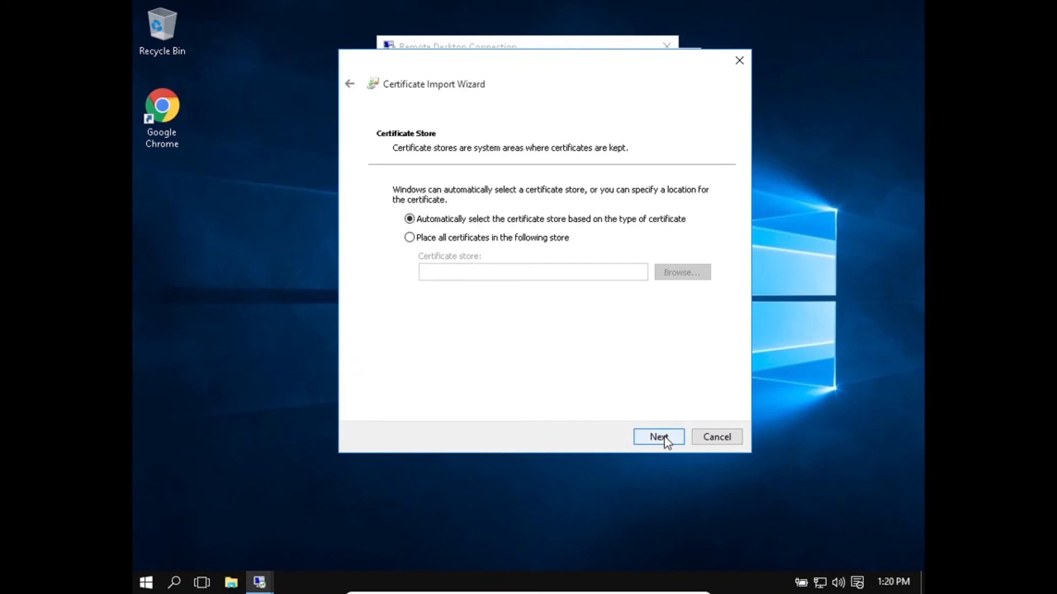
pyautogui.click(664, 438)
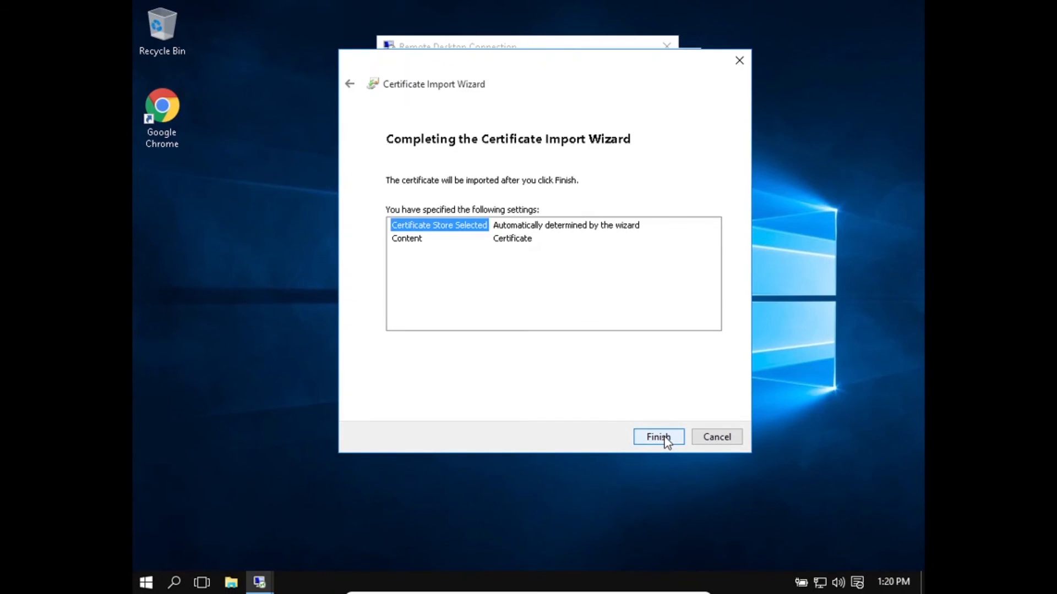
pyautogui.click(664, 437)
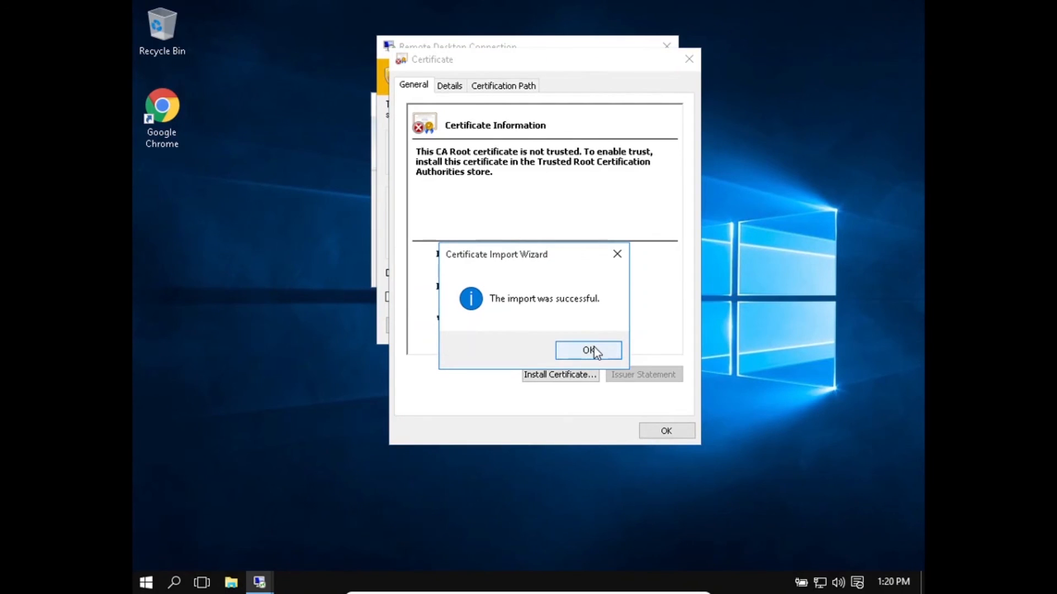
pyautogui.click(594, 349)
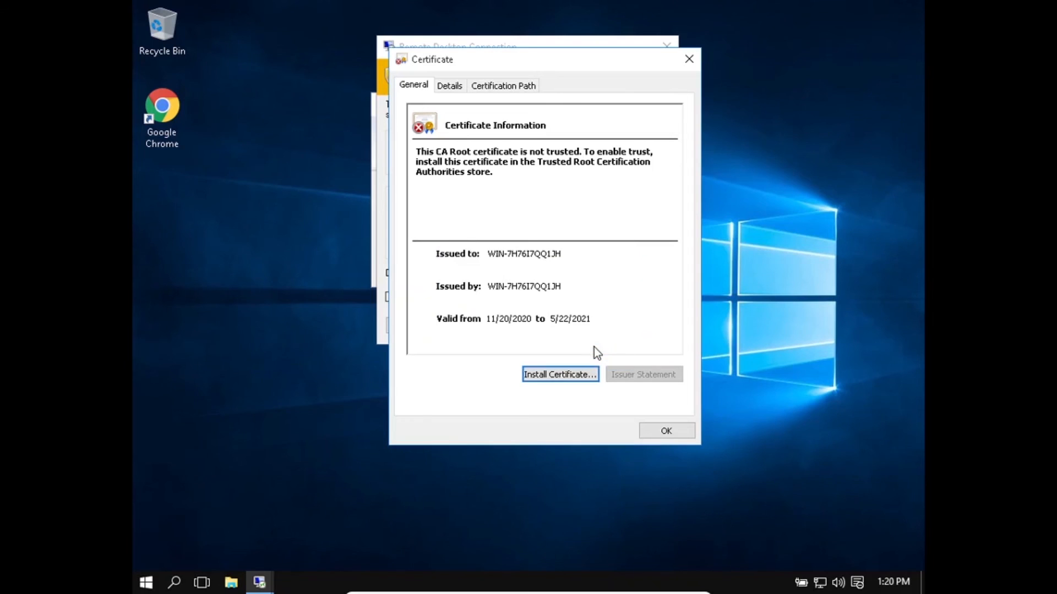
pyautogui.click(667, 432)
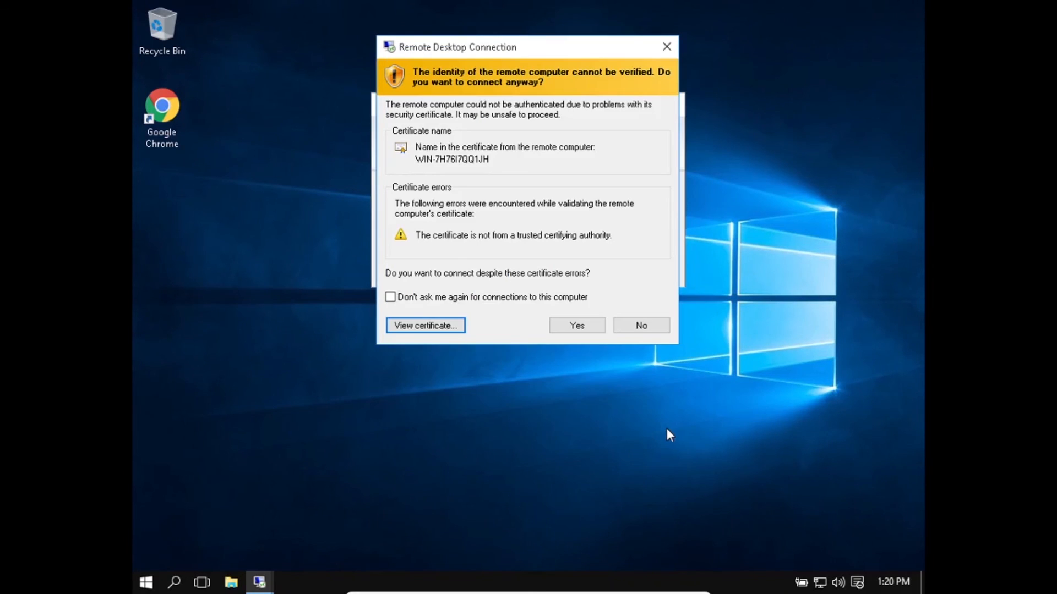
pyautogui.click(591, 325)
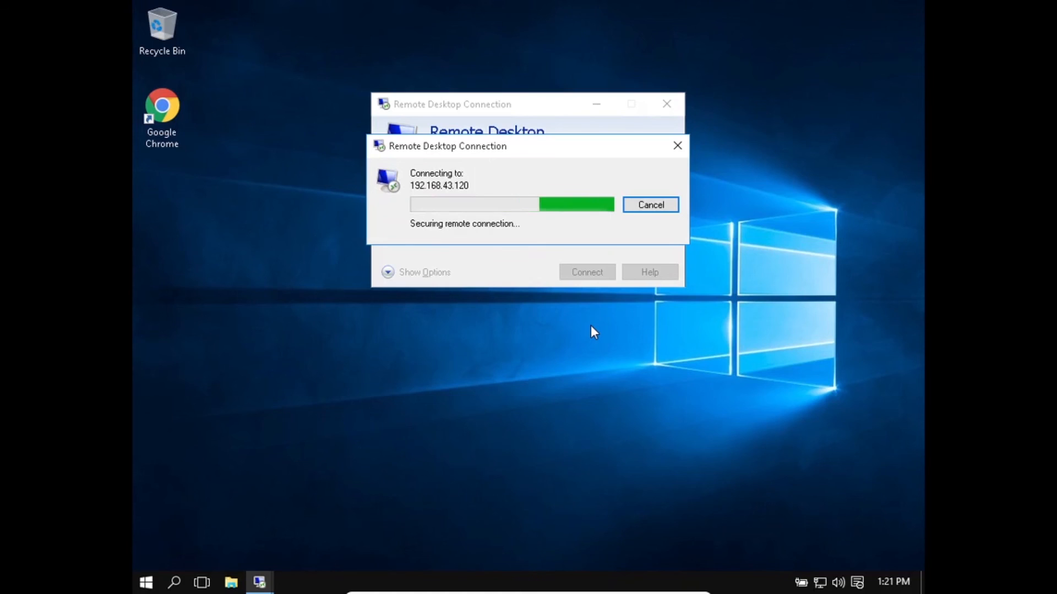